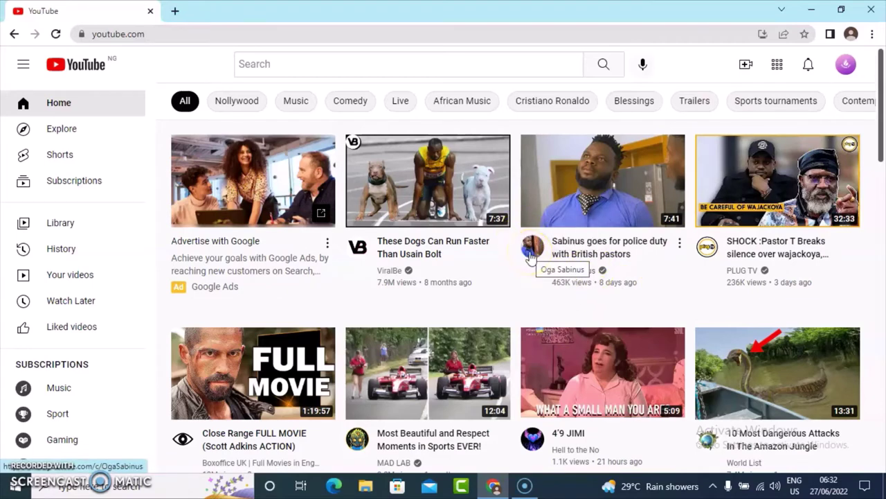
# Open the Oga Sabinus channel page from the home feed and pause its featured video
pyautogui.click(531, 254)
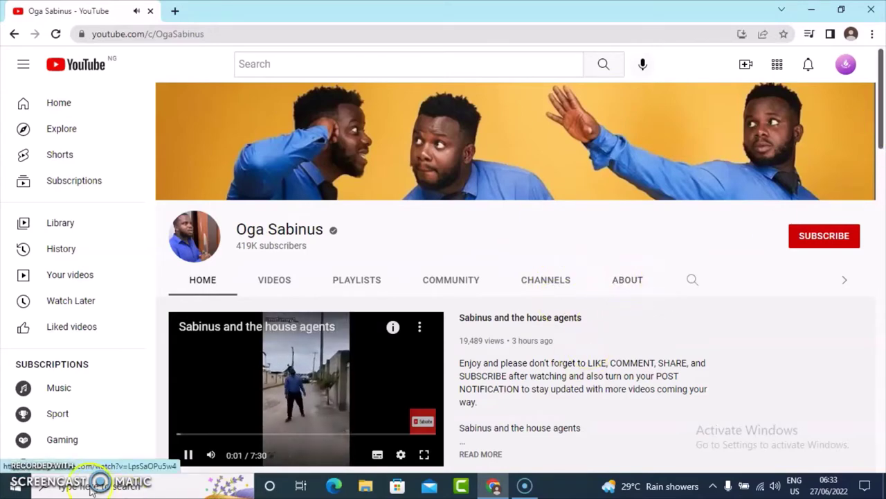
pyautogui.click(188, 454)
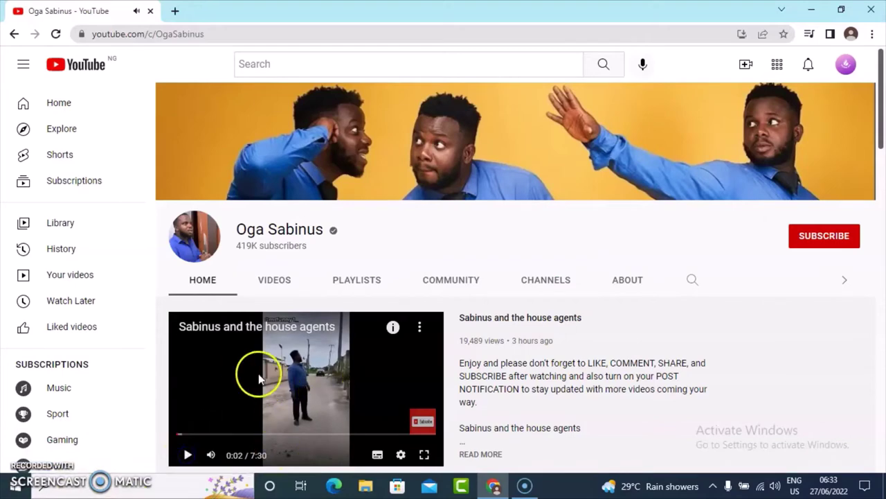
# Examine the featured video, uploads, playlists and Shorts sections on the channel's home page
pyautogui.scroll(-2, 882, 78)
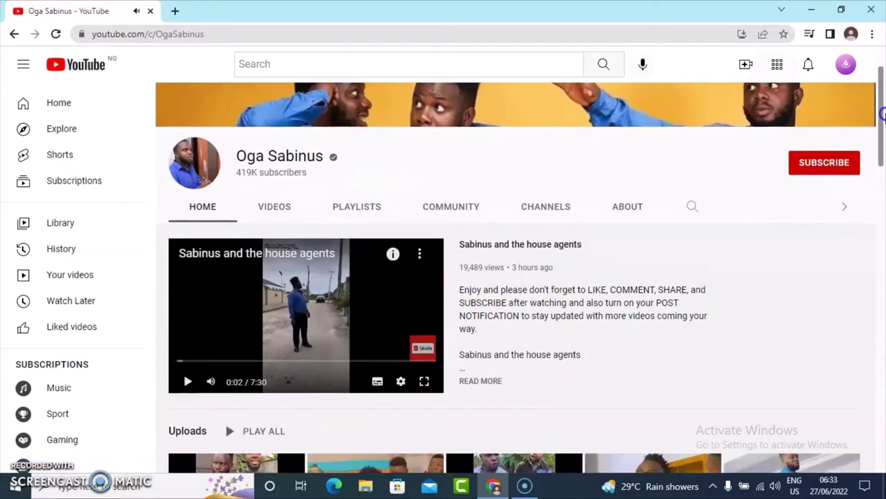
pyautogui.moveTo(723, 221); pyautogui.dragTo(708, 188)
pyautogui.click(777, 186)
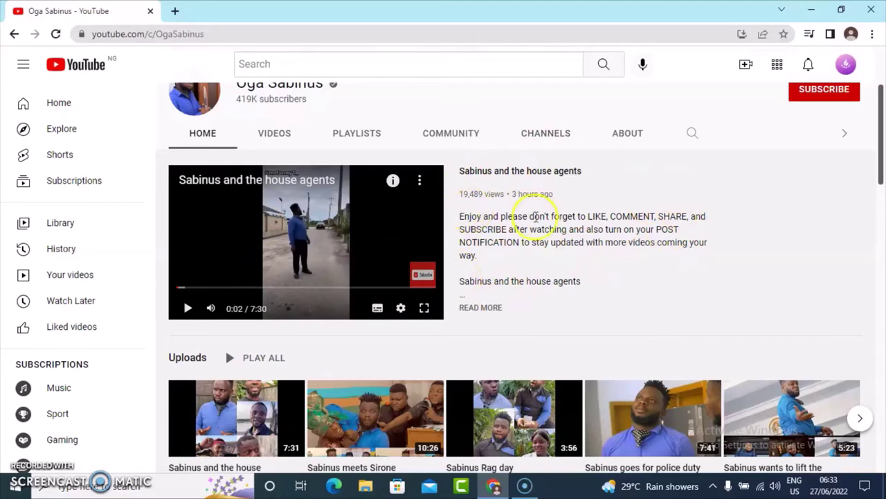
pyautogui.moveTo(878, 158); pyautogui.dragTo(883, 191)
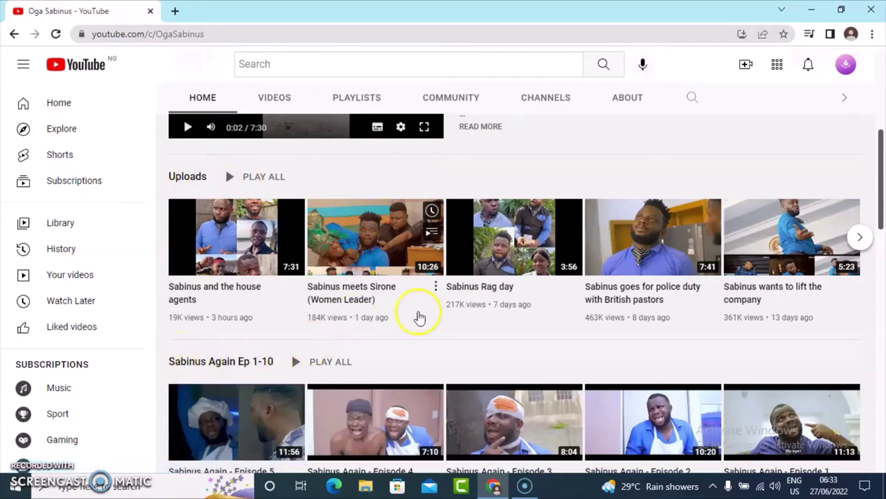
pyautogui.scroll(-3, 450, 284)
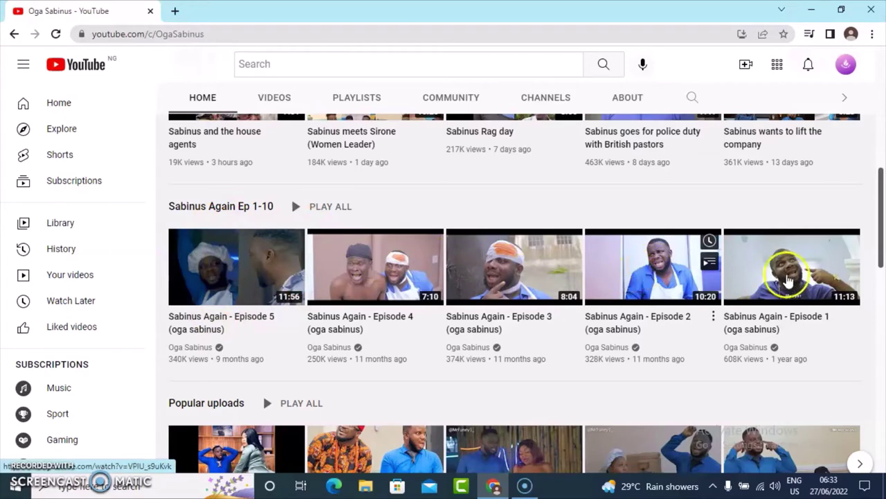
pyautogui.moveTo(884, 210); pyautogui.dragTo(883, 232)
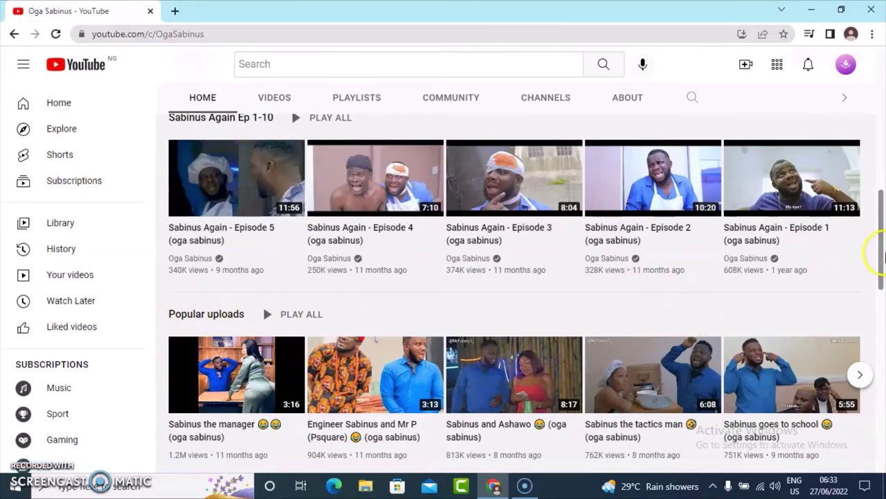
pyautogui.moveTo(884, 254); pyautogui.dragTo(883, 313)
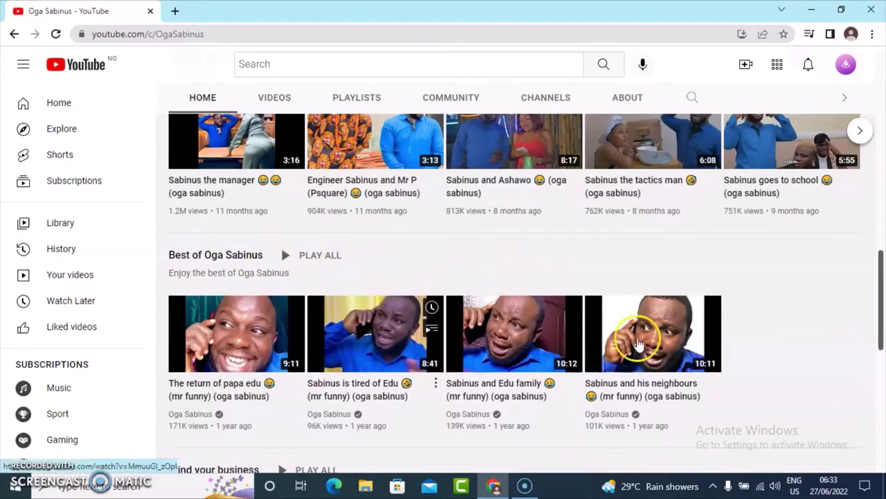
pyautogui.moveTo(884, 258); pyautogui.dragTo(884, 428)
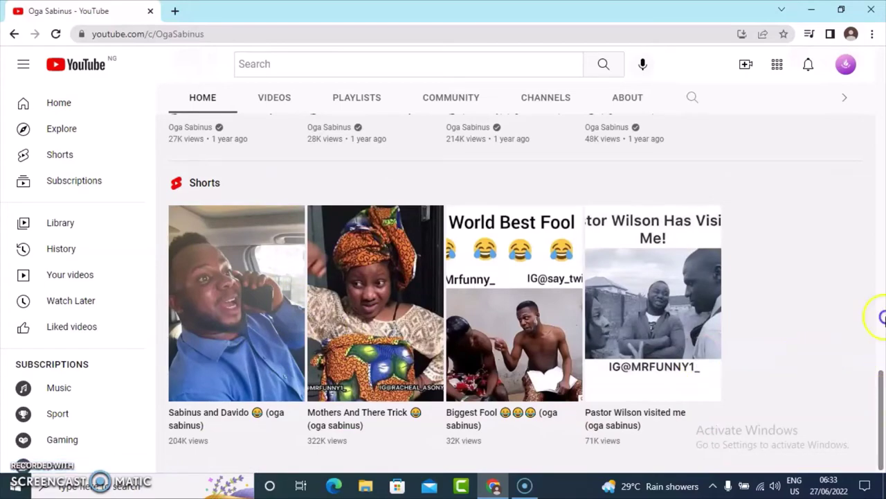
pyautogui.scroll(15, 883, 317)
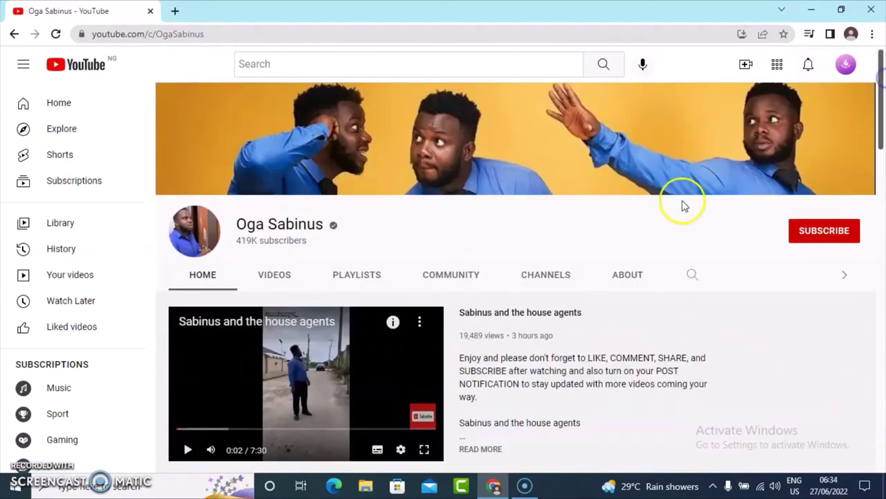
# View the Oga Sabinus channel's Videos, Playlists, Community and Channels pages
pyautogui.click(281, 276)
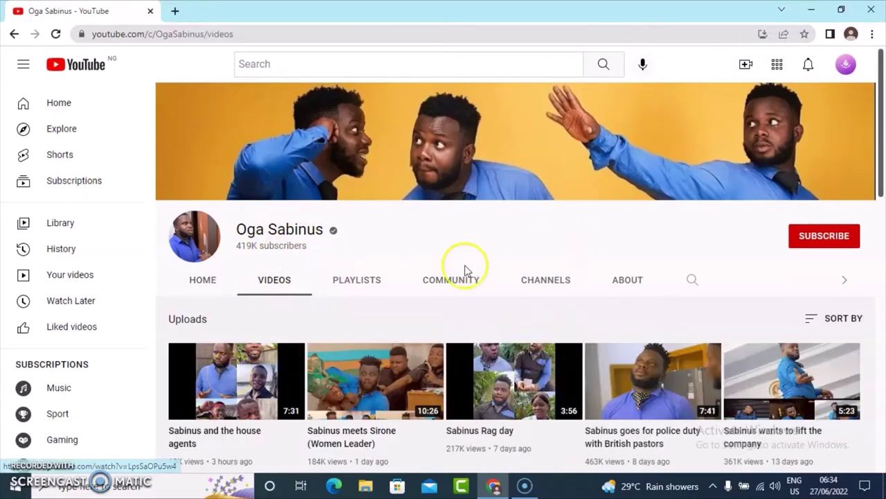
pyautogui.click(371, 284)
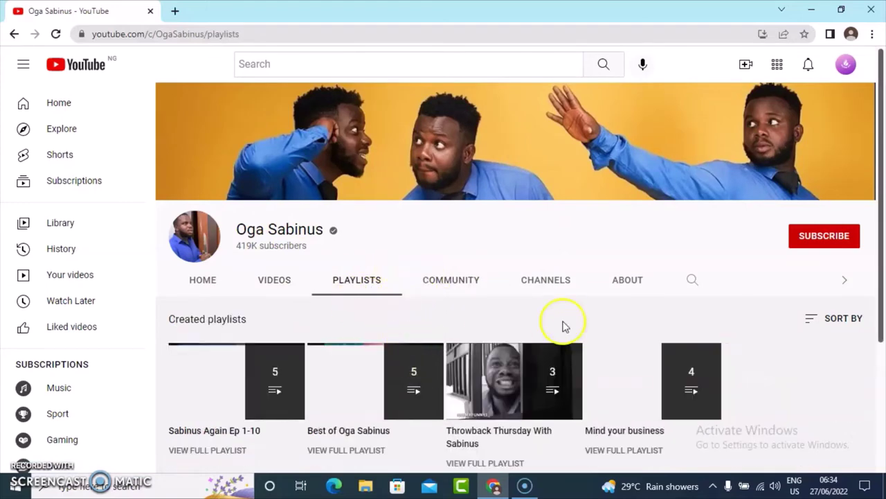
pyautogui.click(468, 285)
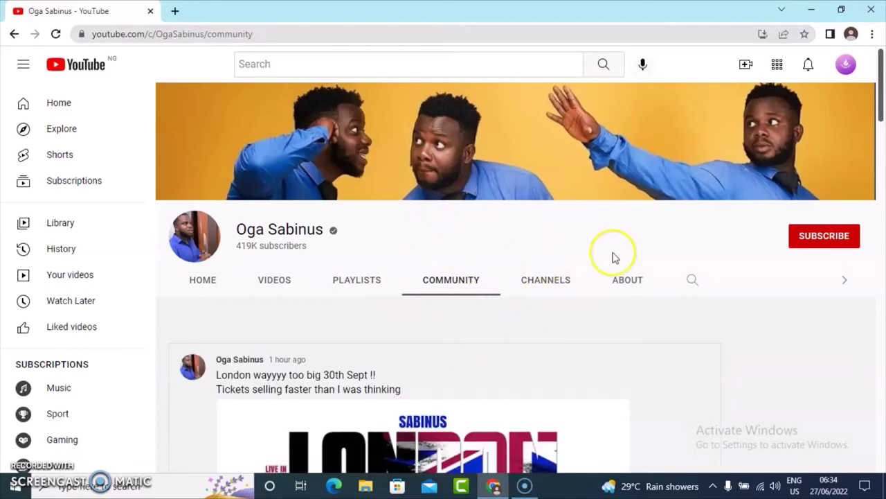
pyautogui.click(570, 281)
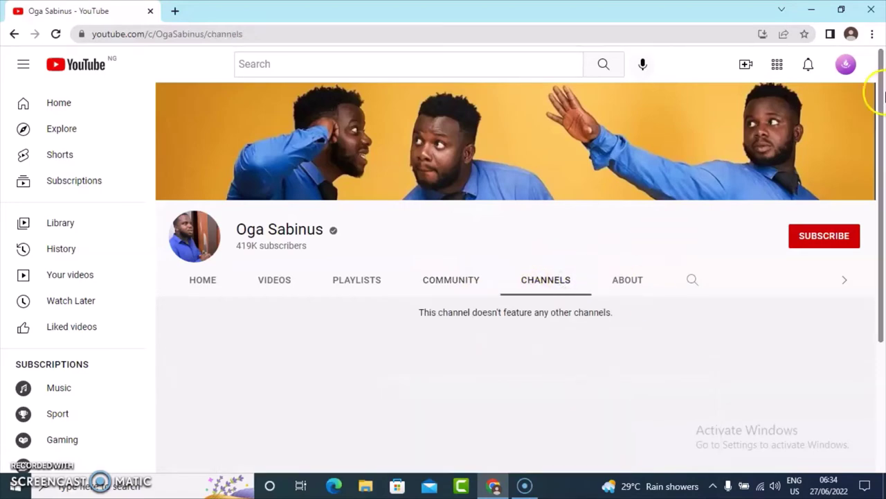
pyautogui.moveTo(883, 97); pyautogui.dragTo(883, 166)
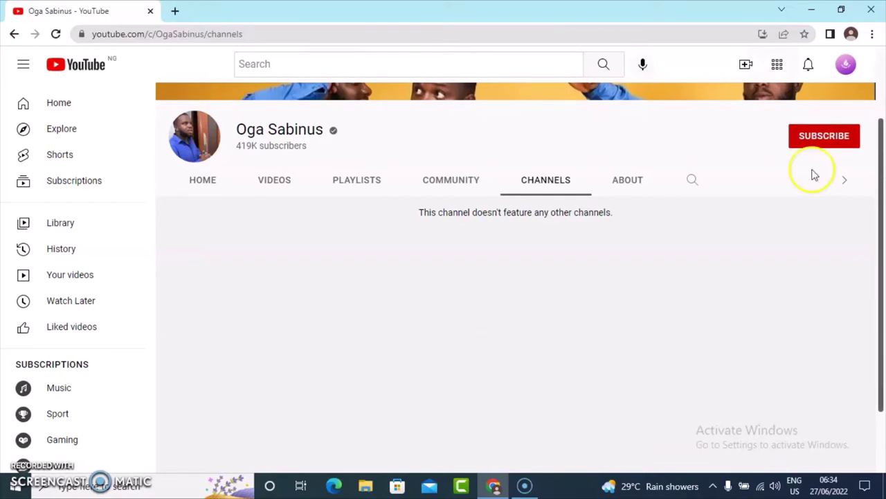
# Examine the Oga Sabinus channel's About page, including its description, location, join date and view statistics
pyautogui.click(635, 180)
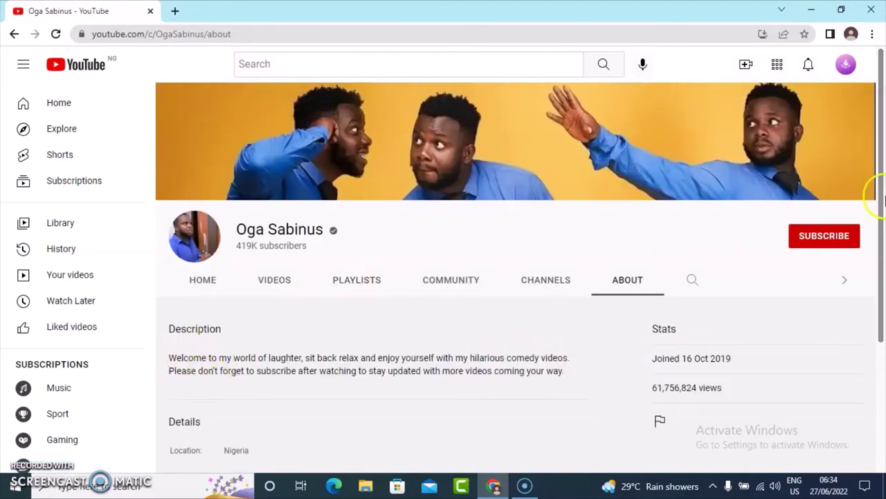
pyautogui.scroll(-3, 883, 194)
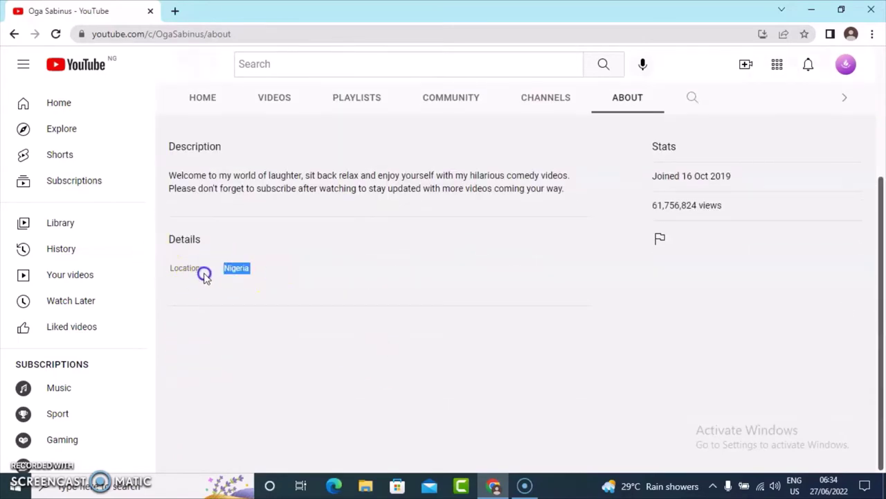
pyautogui.click(827, 233)
pyautogui.moveTo(767, 206); pyautogui.dragTo(649, 210)
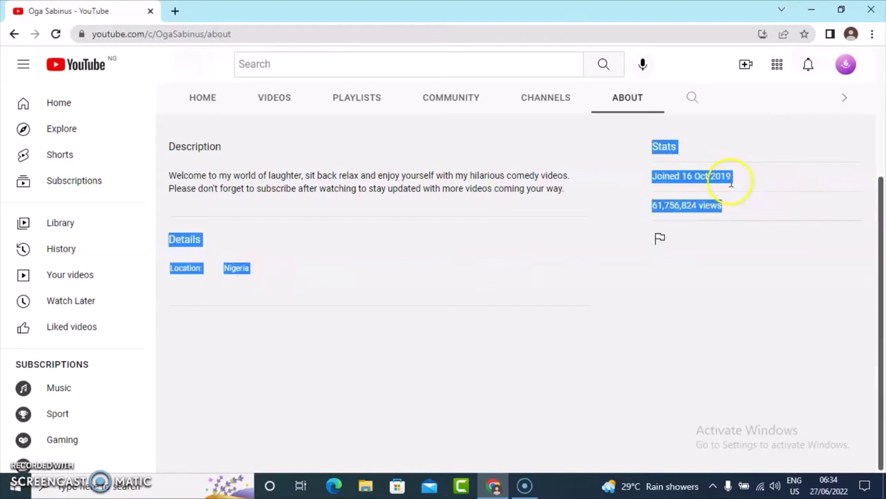
pyautogui.click(781, 177)
pyautogui.scroll(2, 876, 181)
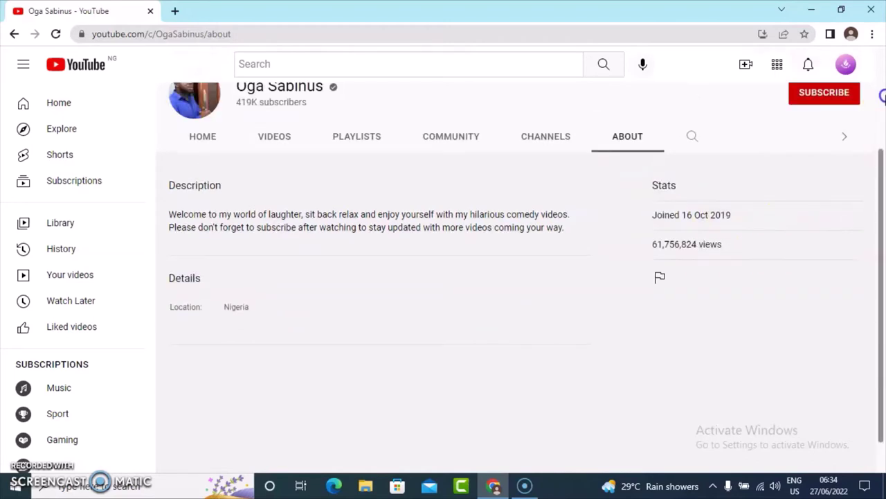
pyautogui.moveTo(732, 316); pyautogui.dragTo(653, 326)
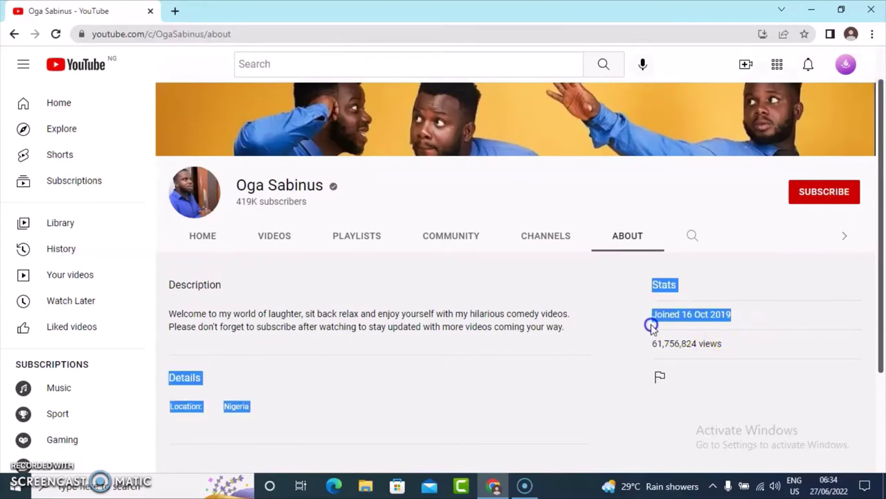
pyautogui.click(481, 320)
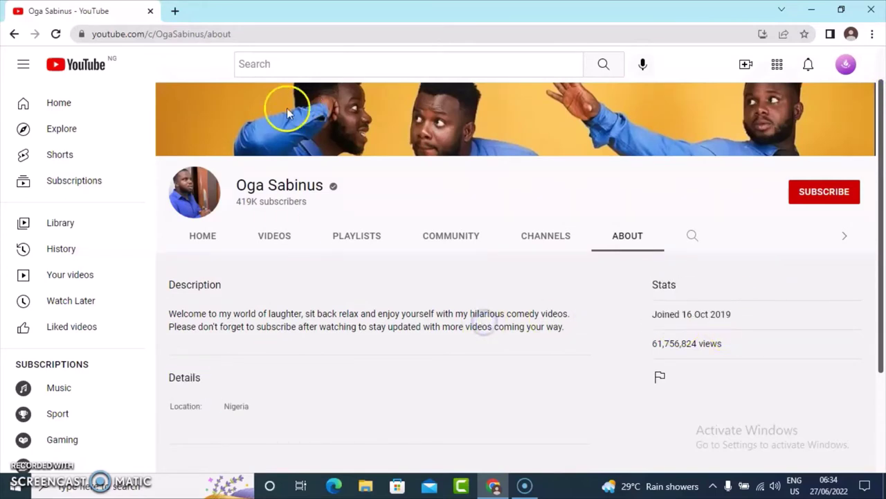
# Go to your own channel from the account options and open its channel customisation page
pyautogui.click(846, 67)
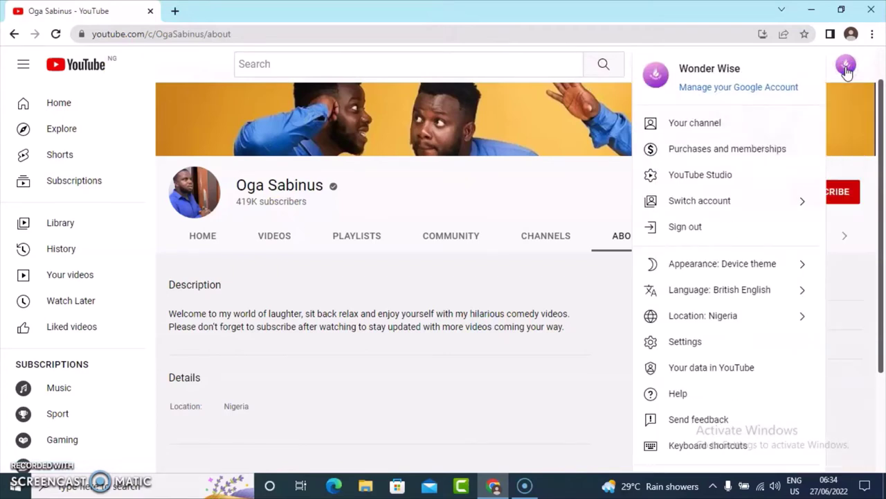
pyautogui.click(697, 123)
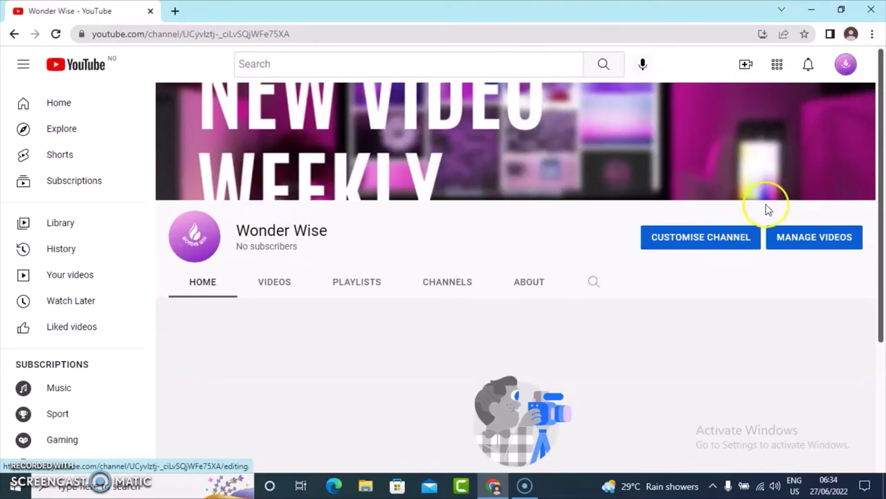
pyautogui.click(665, 239)
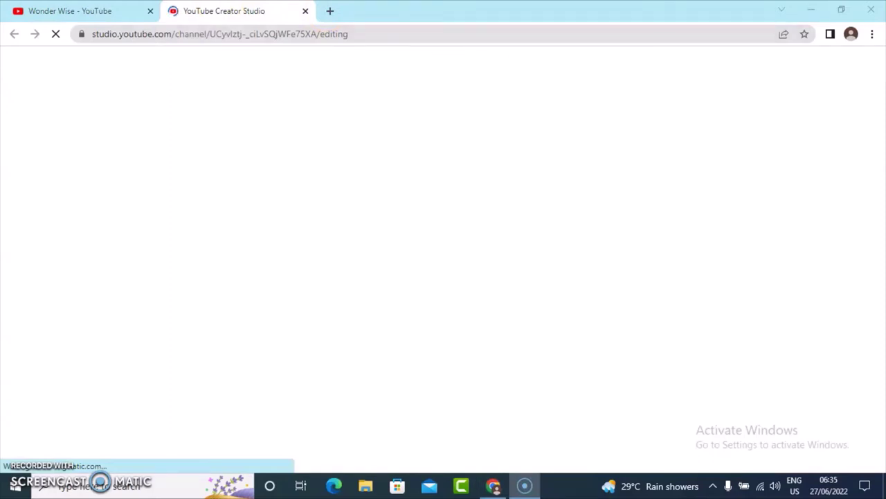
# Return to your own channel page and look through its Home, Videos, Playlists and Channels pages
pyautogui.hotkey('ctrl', '1')
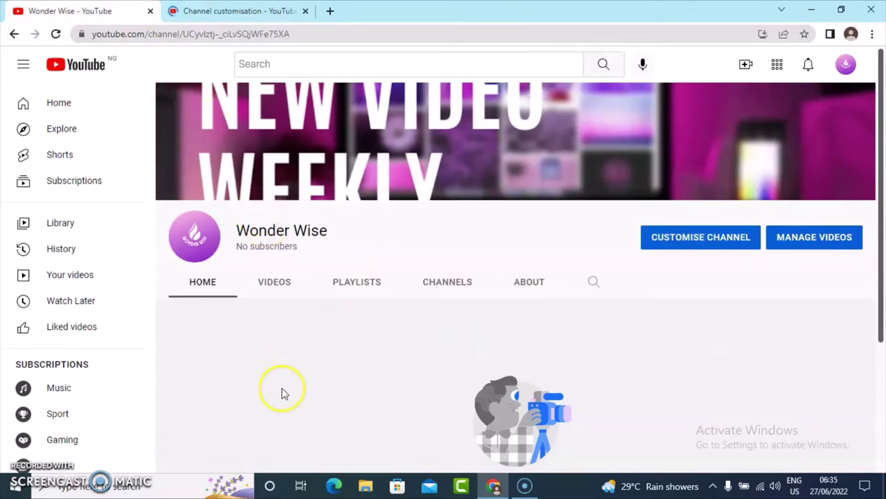
pyautogui.moveTo(882, 247); pyautogui.dragTo(883, 375)
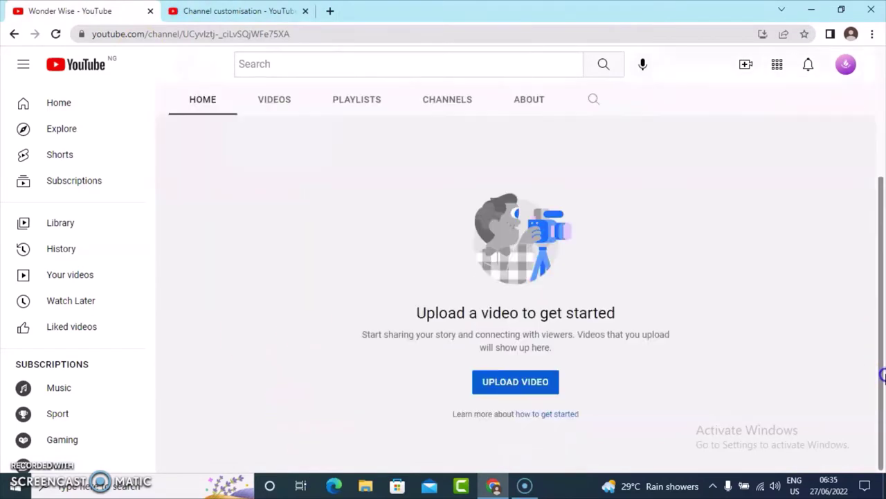
pyautogui.moveTo(880, 235); pyautogui.dragTo(874, 105)
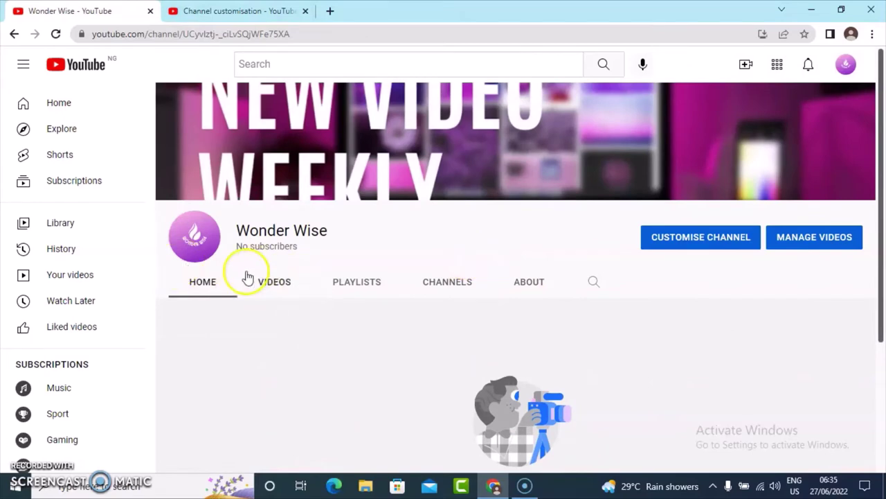
pyautogui.click(275, 290)
pyautogui.click(375, 288)
pyautogui.click(460, 297)
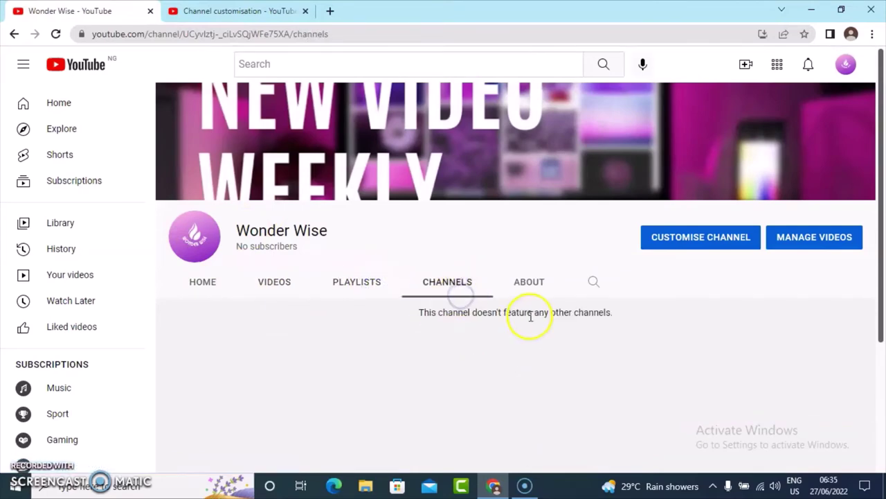
# Examine the description and join date on your own channel's About page
pyautogui.click(533, 302)
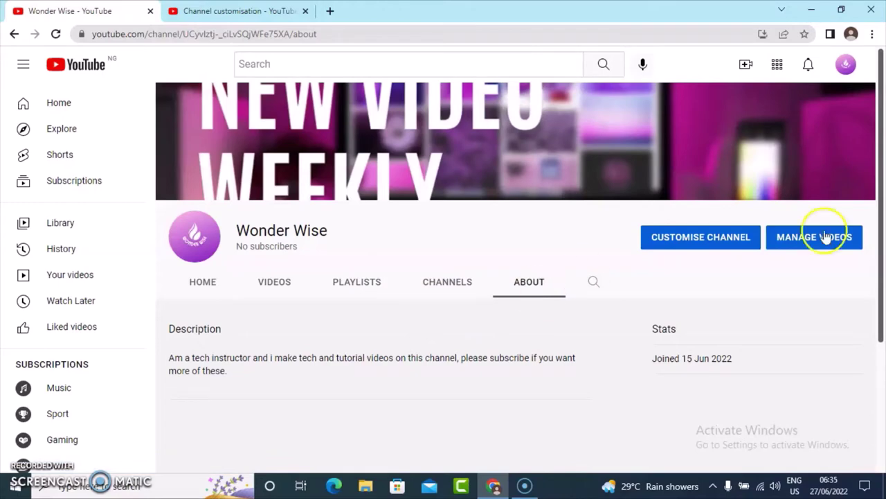
pyautogui.scroll(-3, 444, 347)
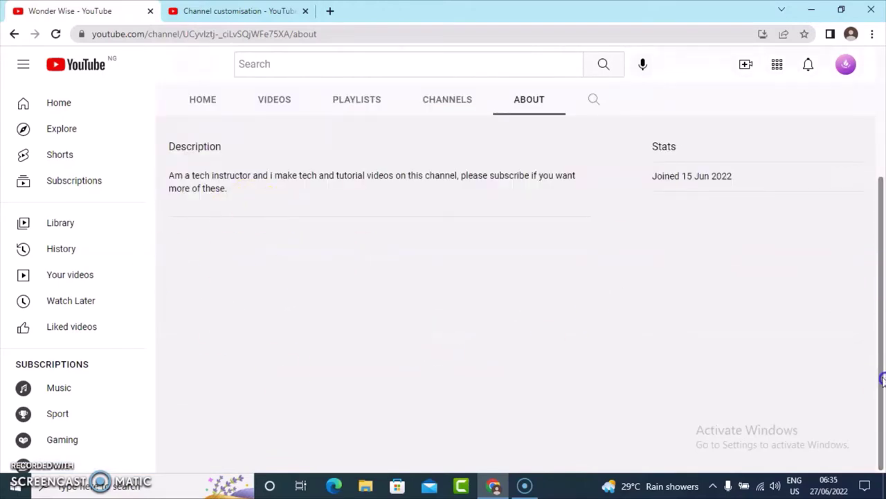
pyautogui.scroll(3, 881, 277)
pyautogui.moveTo(734, 359); pyautogui.dragTo(652, 360)
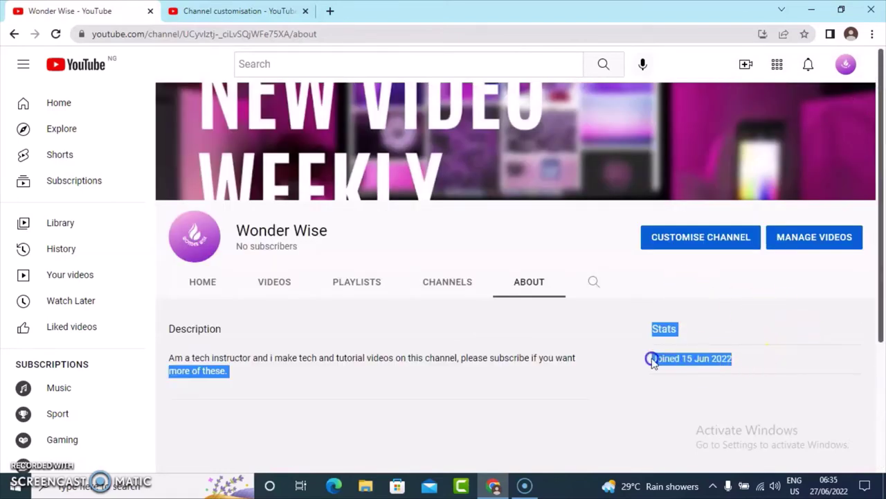
pyautogui.click(408, 315)
# Switch back to the channel customisation page and highlight the Video spotlight heading in the layout settings
pyautogui.hotkey('ctrl', 'Tab')
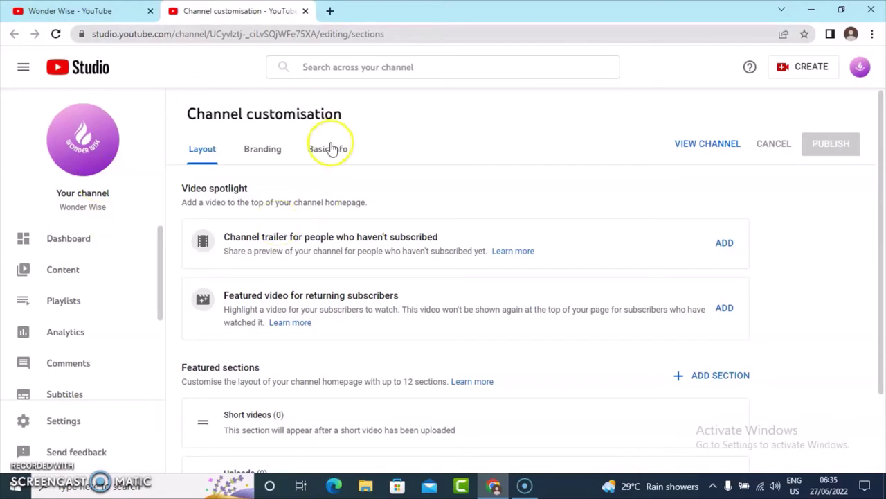
pyautogui.click(104, 10)
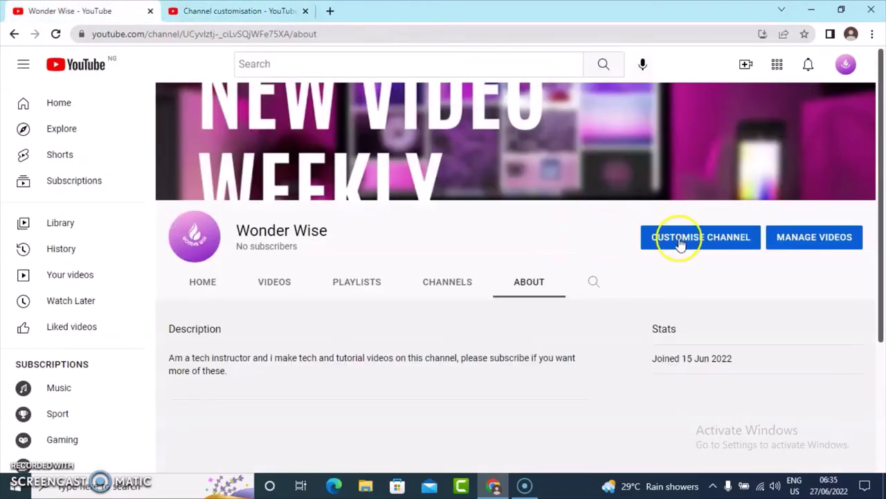
pyautogui.click(239, 11)
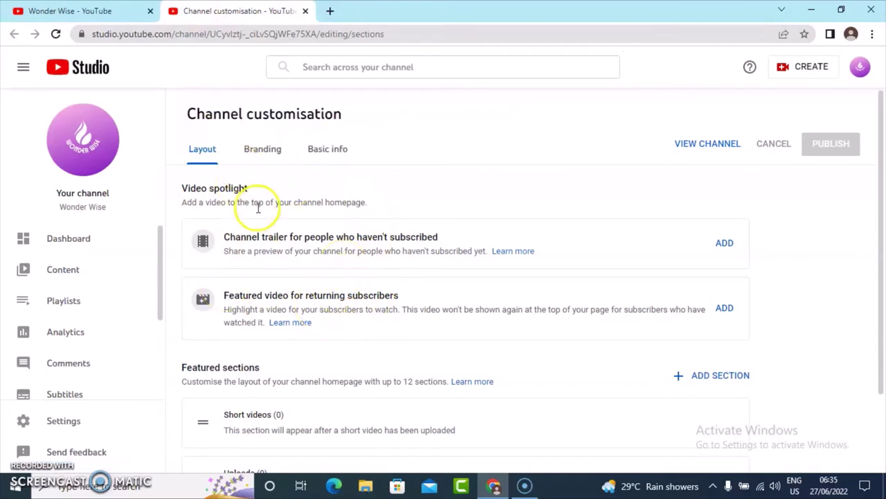
pyautogui.moveTo(221, 196); pyautogui.dragTo(181, 190)
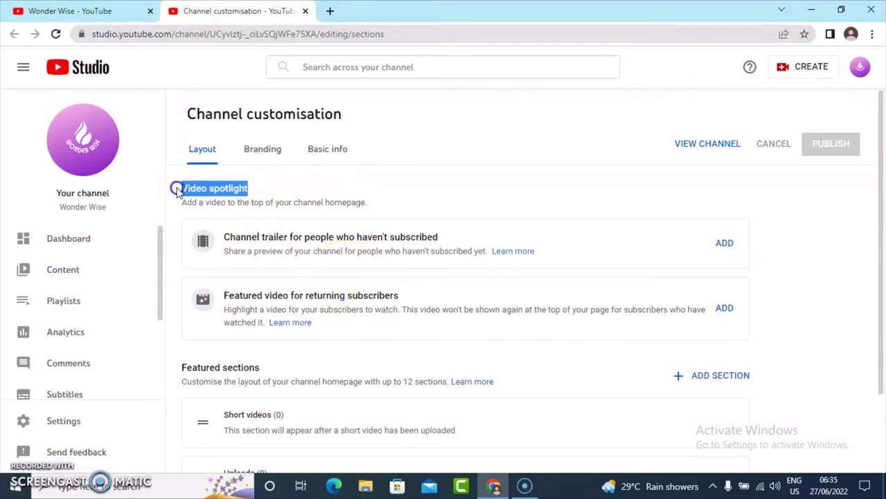
# Open the video chooser for the channel trailer for people who haven't subscribed, then close it without choosing a video
pyautogui.click(334, 175)
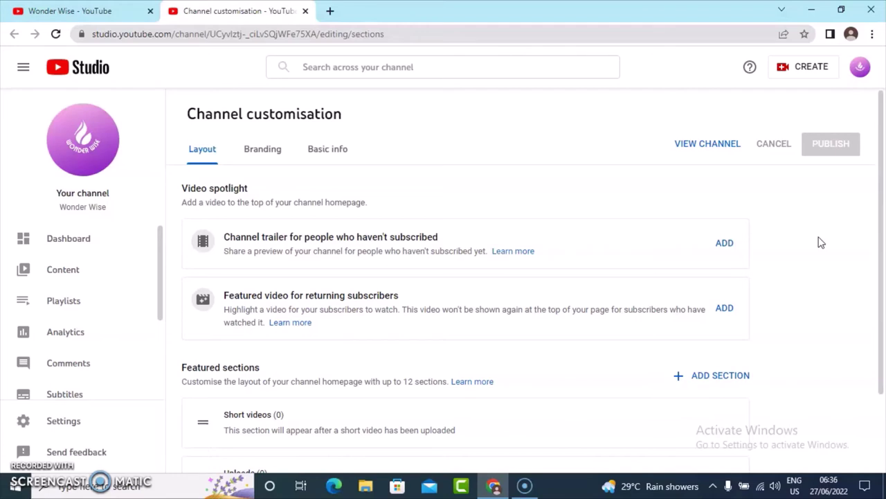
pyautogui.click(724, 244)
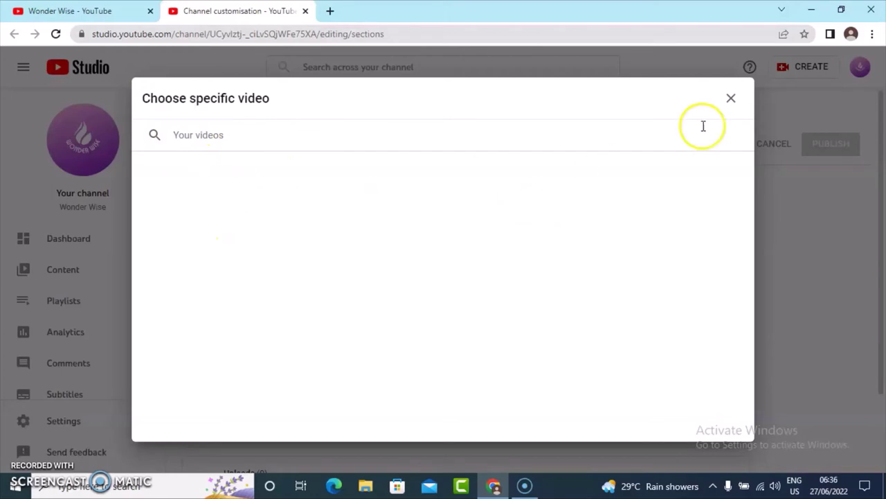
pyautogui.click(731, 102)
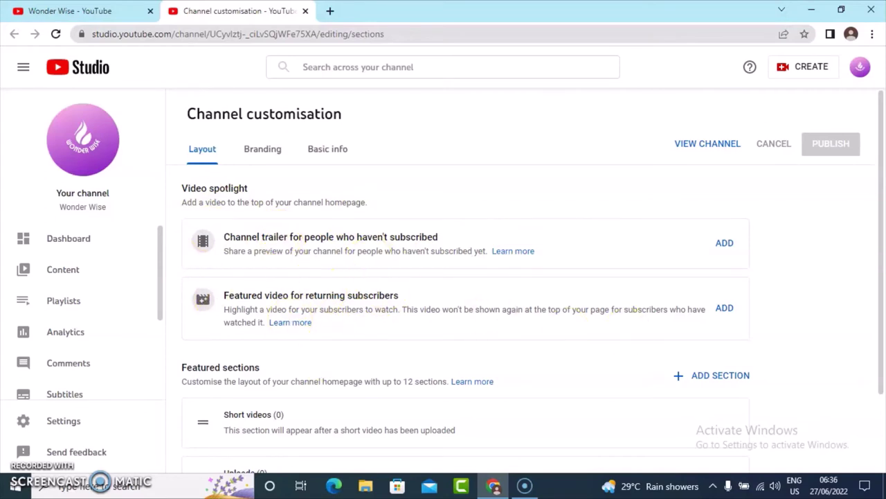
# Look at your own channel's About and Channels pages and return to the channel customisation page
pyautogui.click(119, 16)
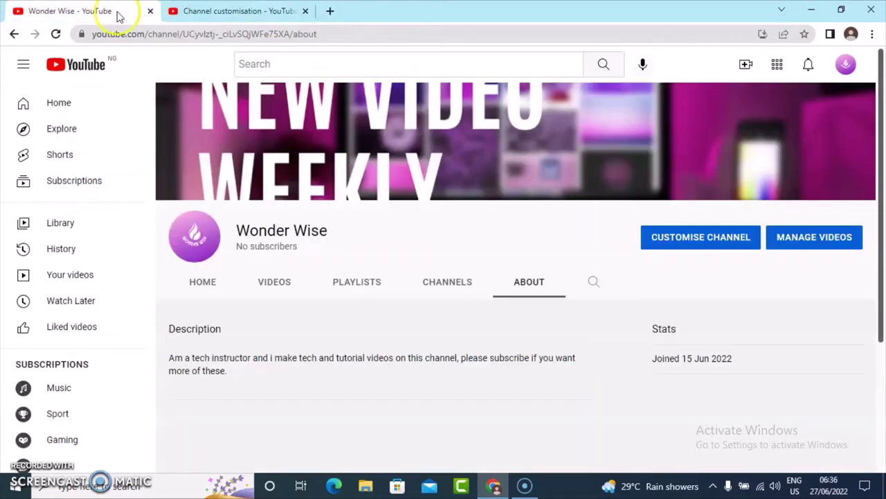
pyautogui.click(14, 34)
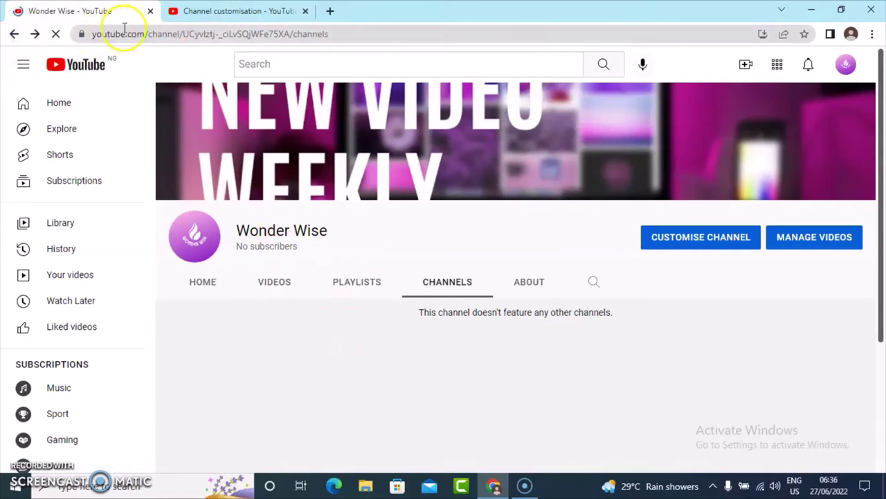
pyautogui.click(235, 12)
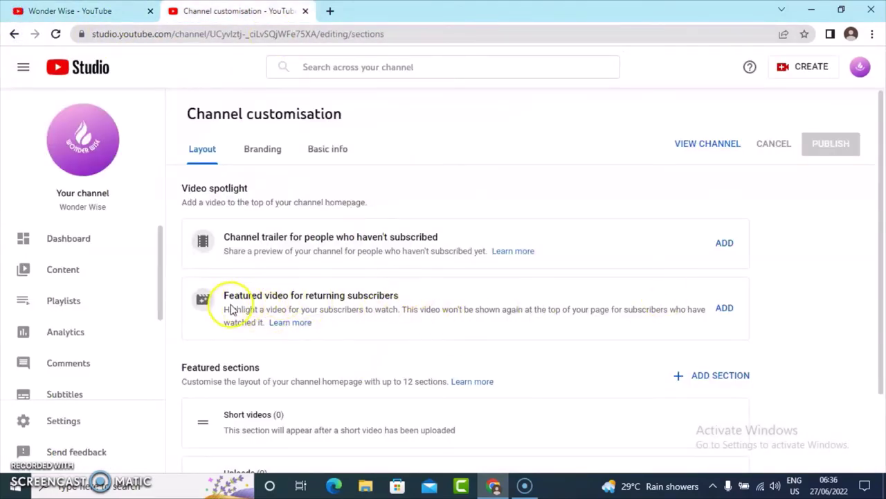
# Highlight the channel trailer heading and the description of the featured video for returning subscribers
pyautogui.moveTo(223, 245); pyautogui.dragTo(237, 234)
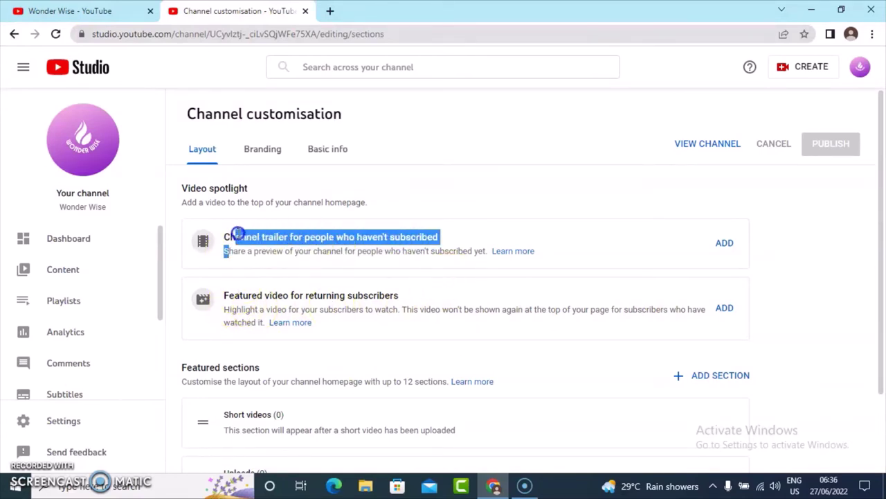
pyautogui.click(264, 302)
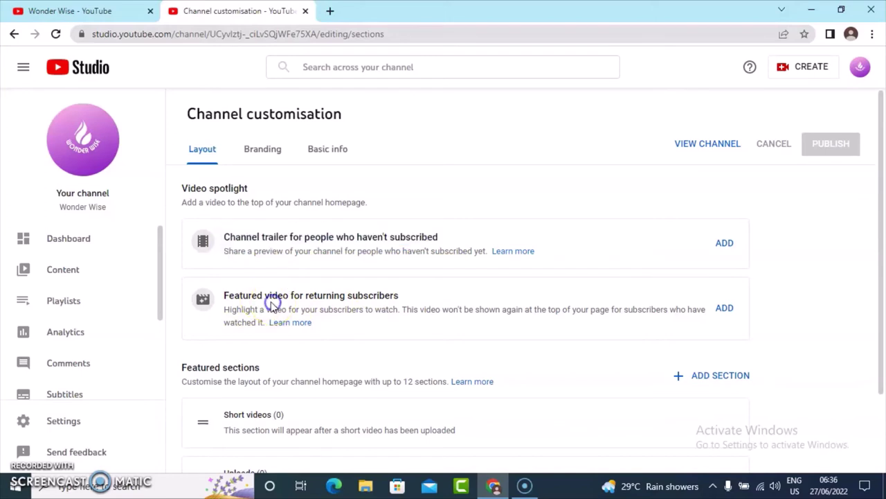
pyautogui.moveTo(226, 309); pyautogui.dragTo(425, 310)
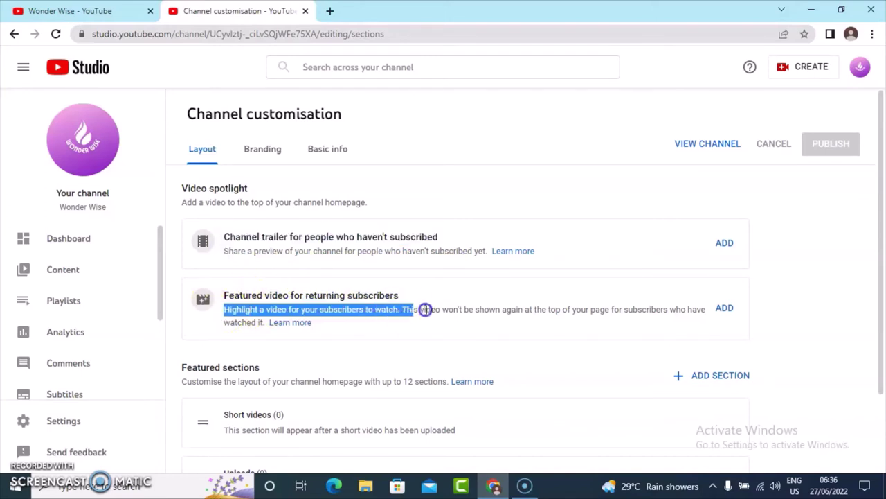
pyautogui.click(467, 317)
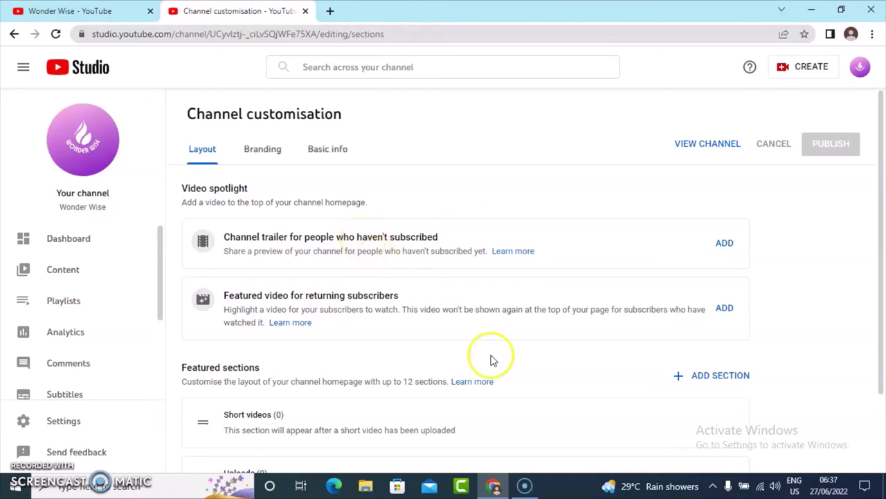
# Add a Popular uploads section to the featured sections of the channel homepage
pyautogui.moveTo(882, 201); pyautogui.dragTo(883, 308)
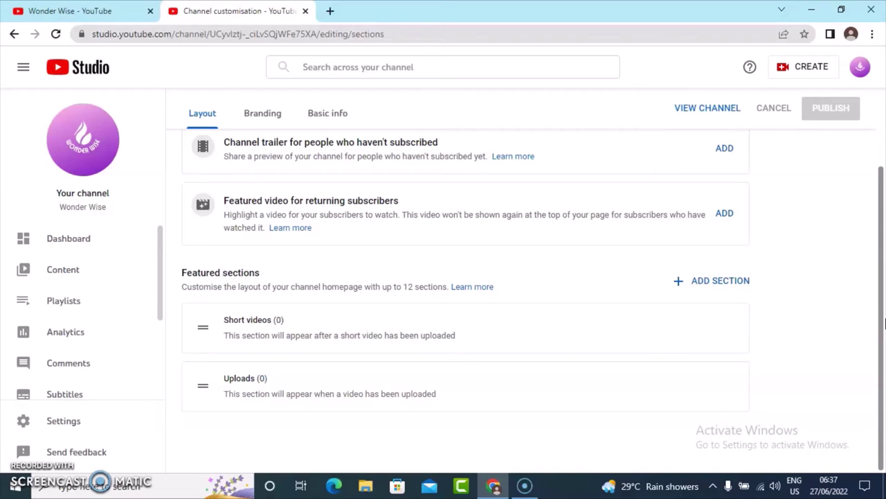
pyautogui.click(279, 313)
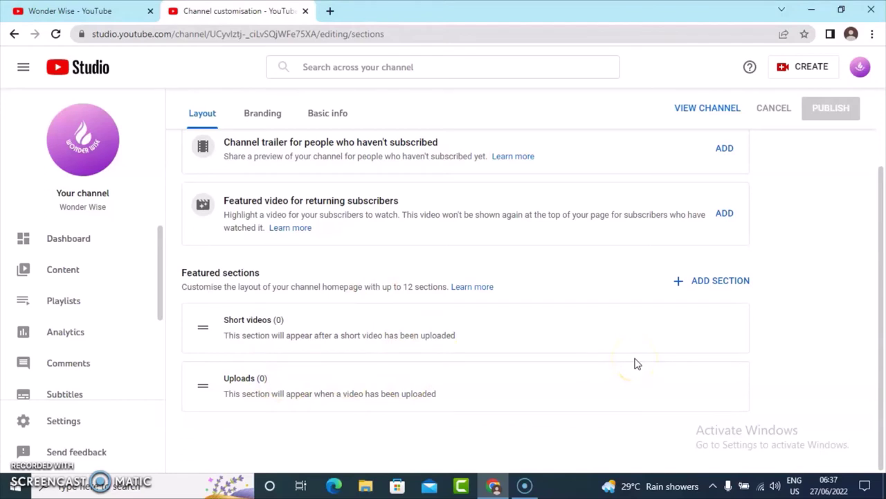
pyautogui.click(684, 284)
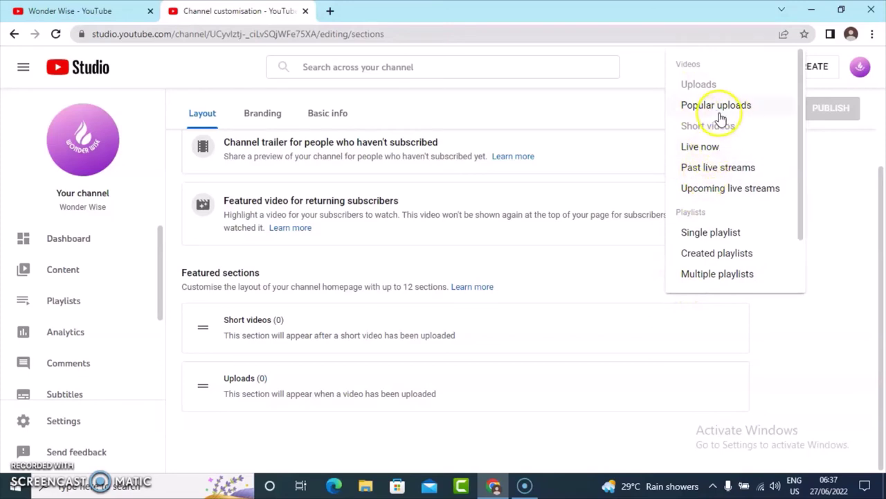
pyautogui.click(717, 110)
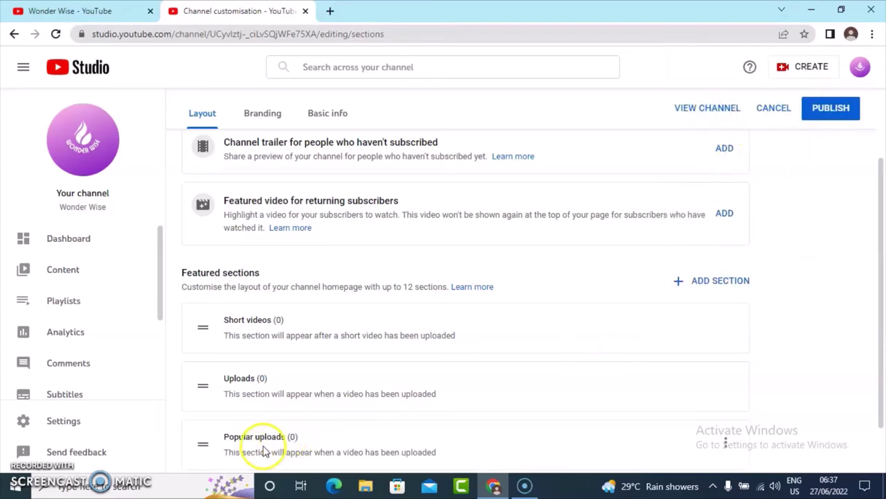
pyautogui.moveTo(880, 205); pyautogui.dragTo(882, 294)
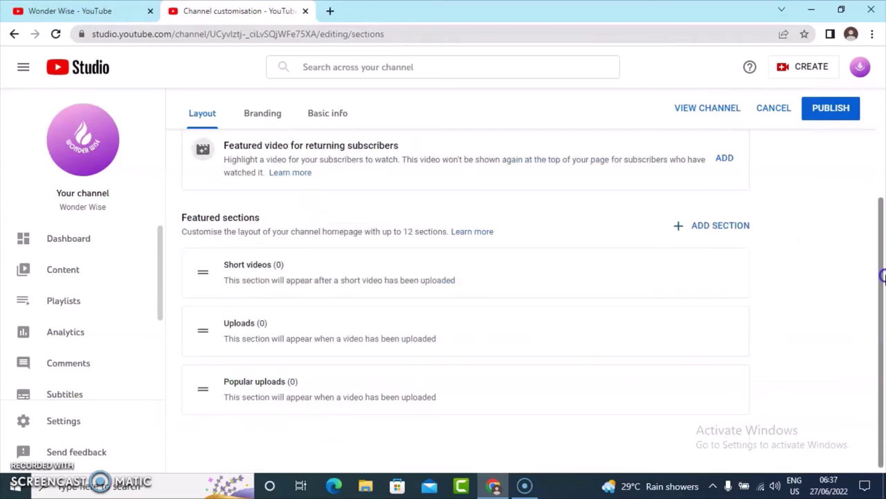
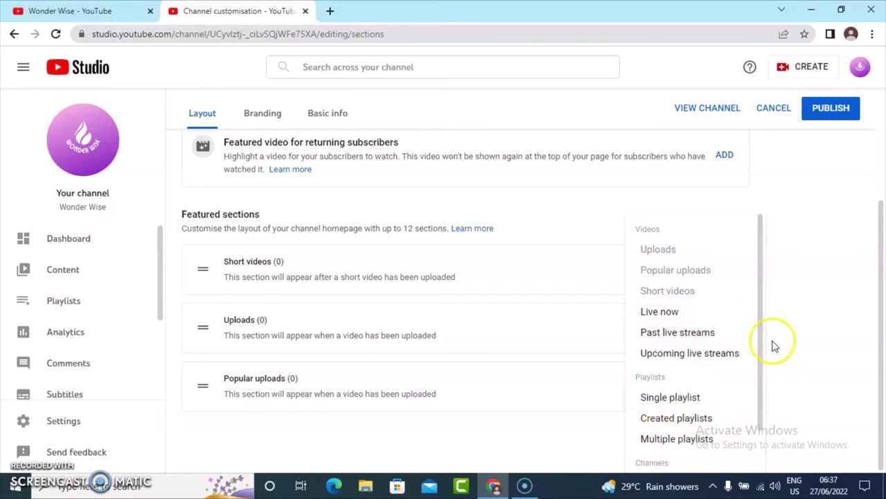
# Start a new Featured channels section and title it MY CHANNELS
pyautogui.moveTo(757, 342); pyautogui.dragTo(759, 395)
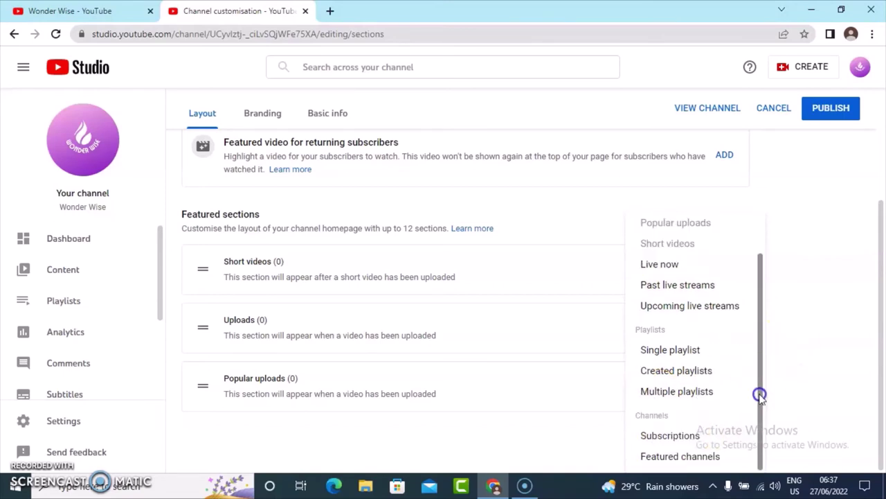
pyautogui.click(662, 456)
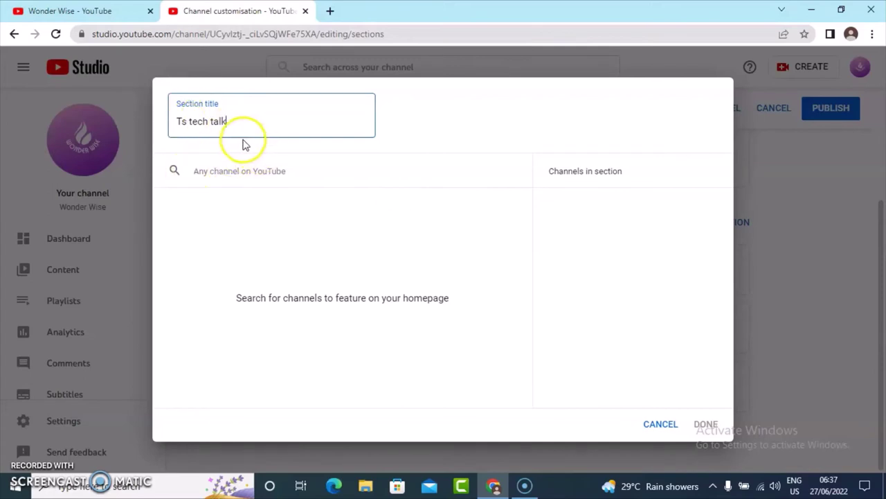
pyautogui.moveTo(246, 127); pyautogui.dragTo(167, 128)
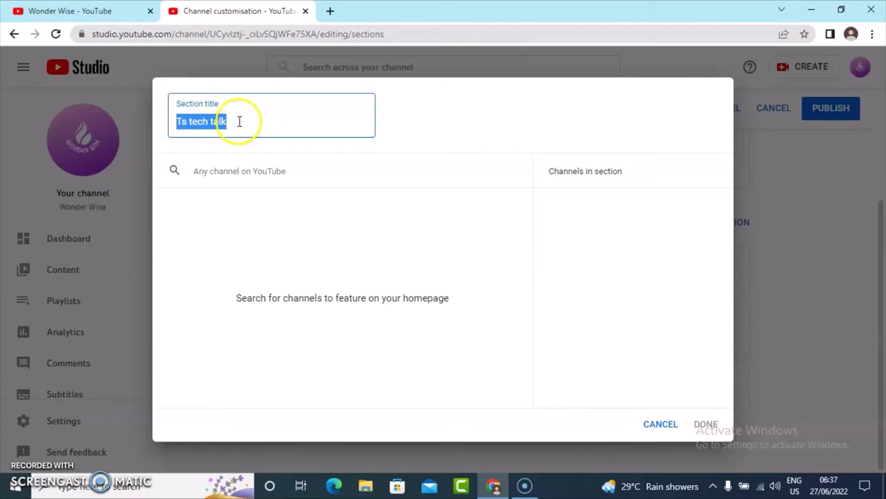
pyautogui.press('BackSpace')
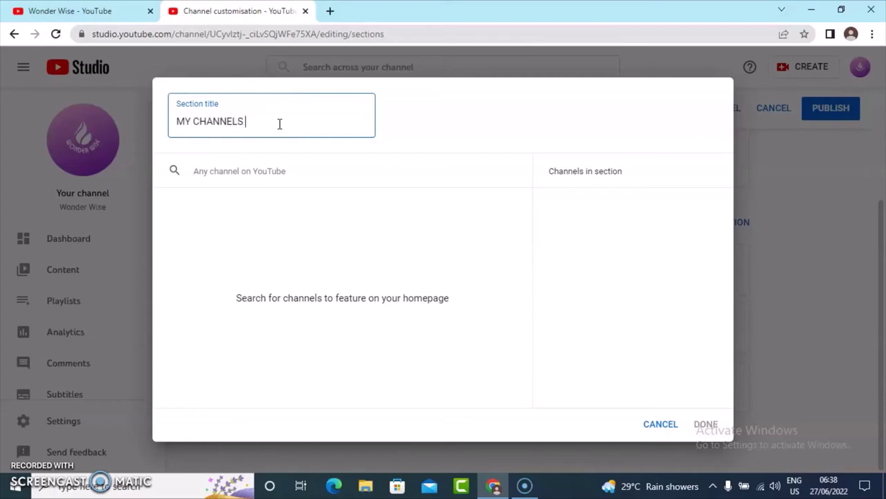
# Search for "ts tech talk" and add the TS Tech Talk channel to the section
pyautogui.click(227, 171)
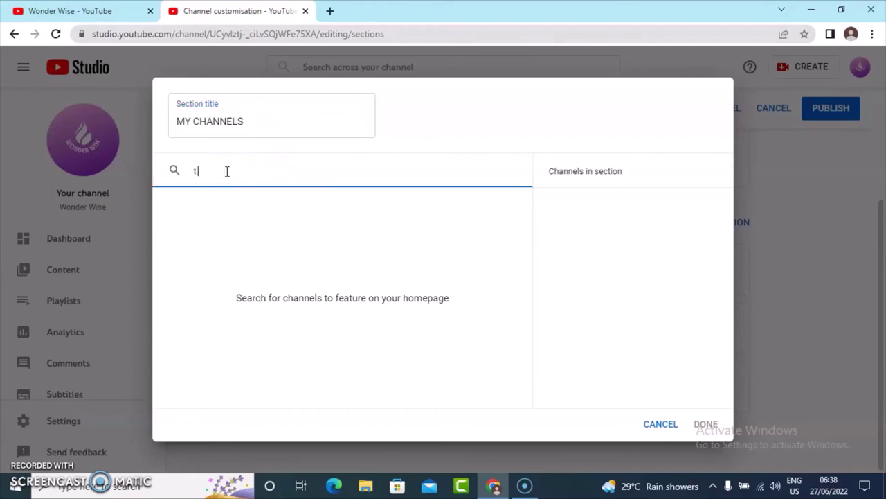
pyautogui.write('ts tech t')
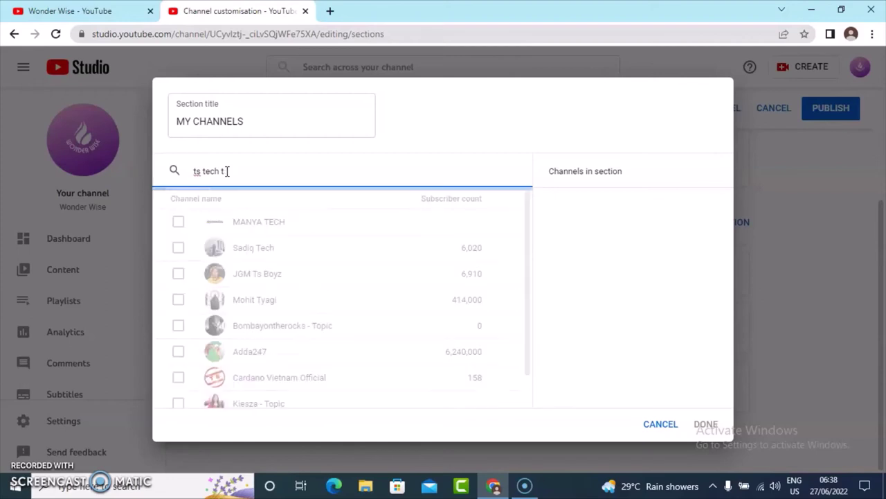
pyautogui.write('e')
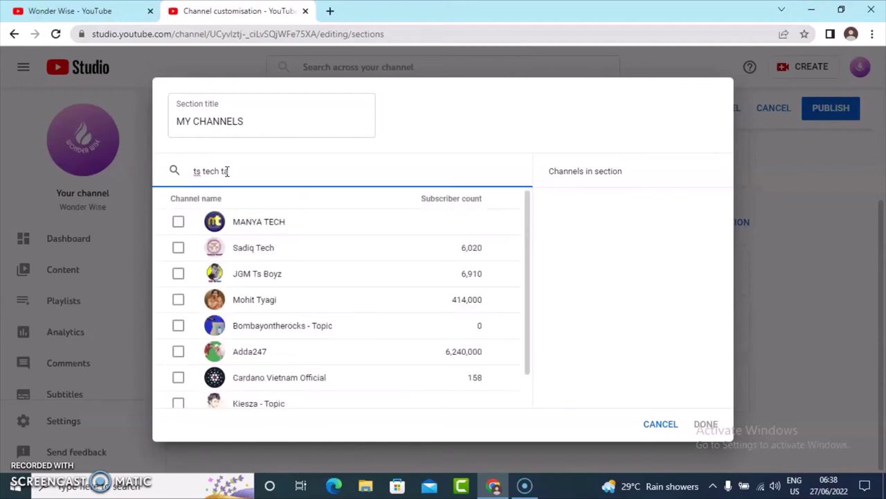
pyautogui.write('lk')
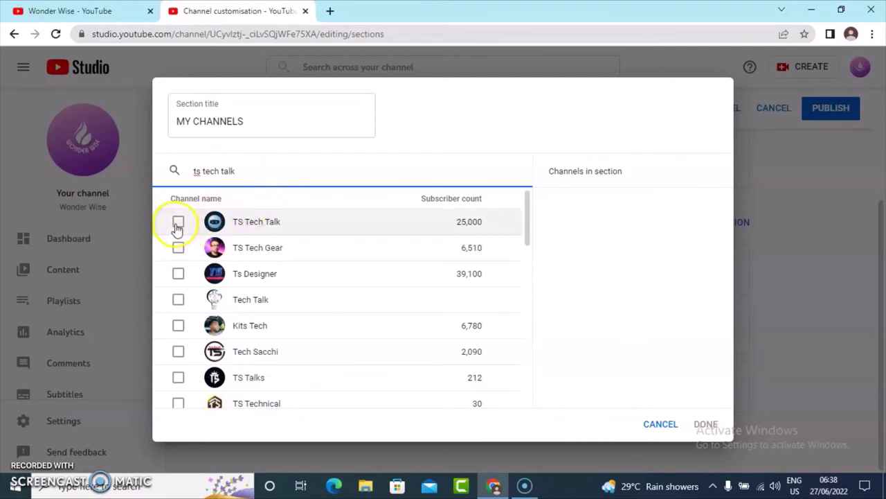
pyautogui.click(177, 224)
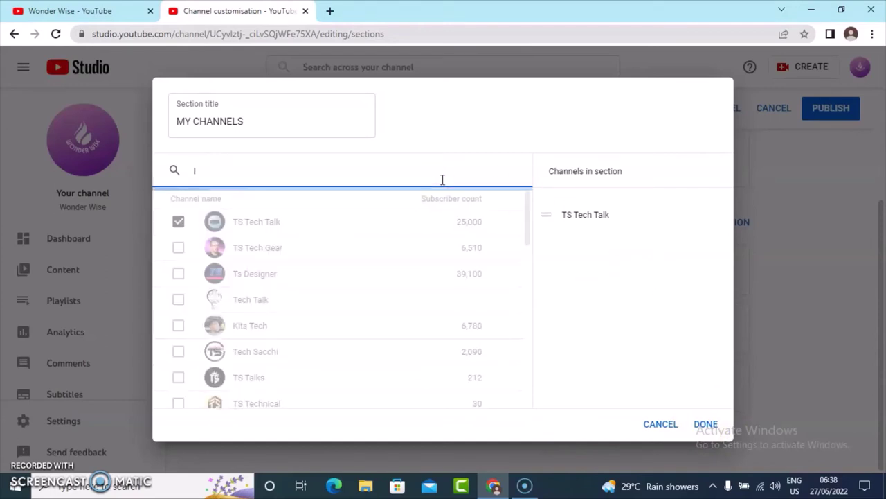
# Search for "life phath" and add the Life Phath channel to the section
pyautogui.press('BackSpace')
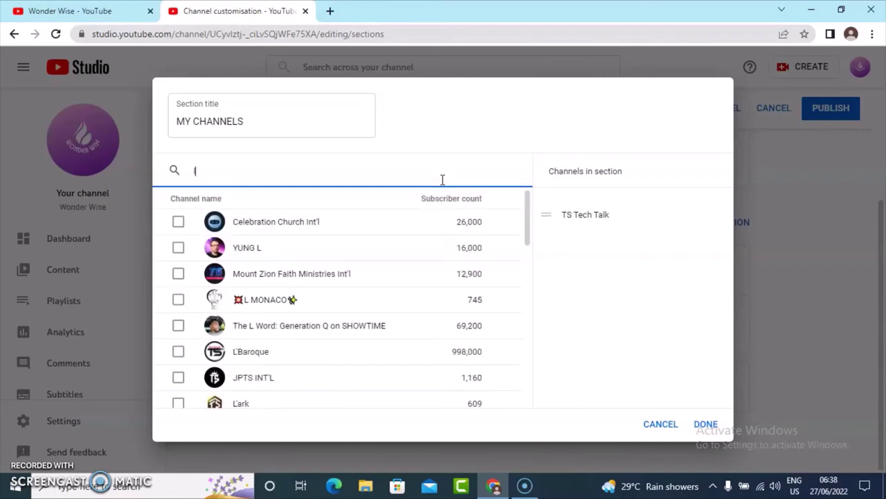
pyautogui.write('ife paht')
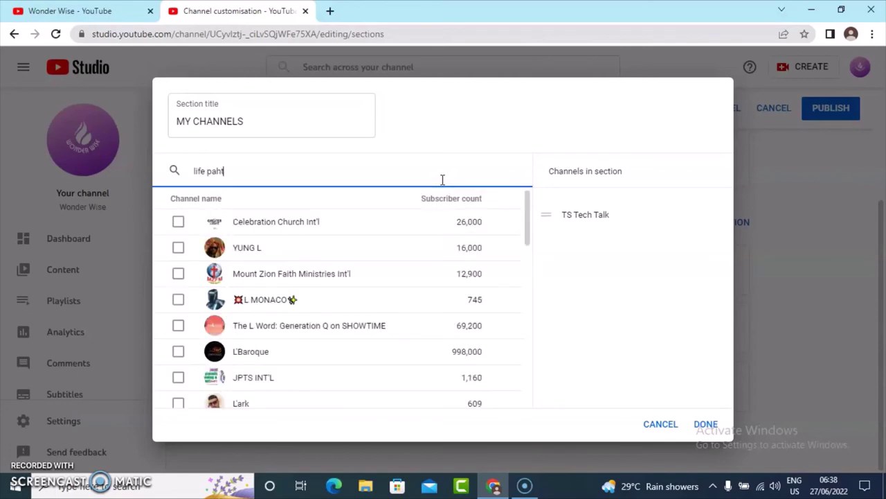
pyautogui.press('BackSpace')
pyautogui.press('BackSpace')
pyautogui.press('BackSpace')
pyautogui.write('hath')
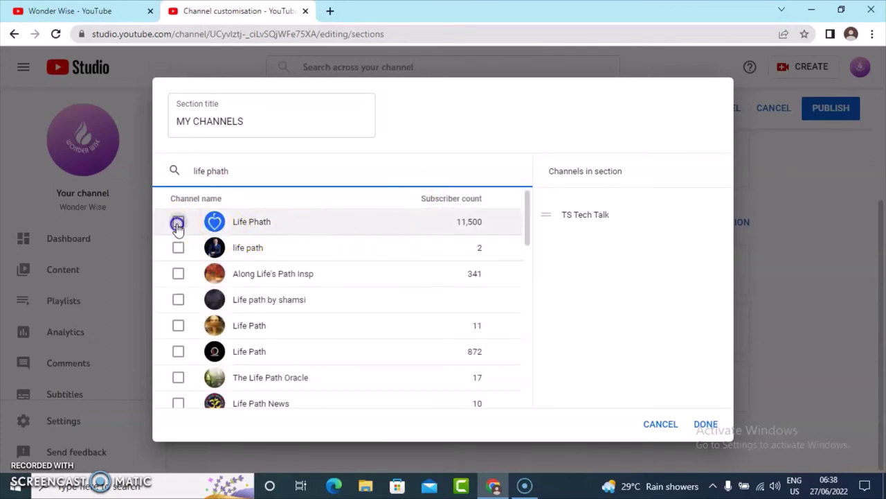
pyautogui.click(178, 223)
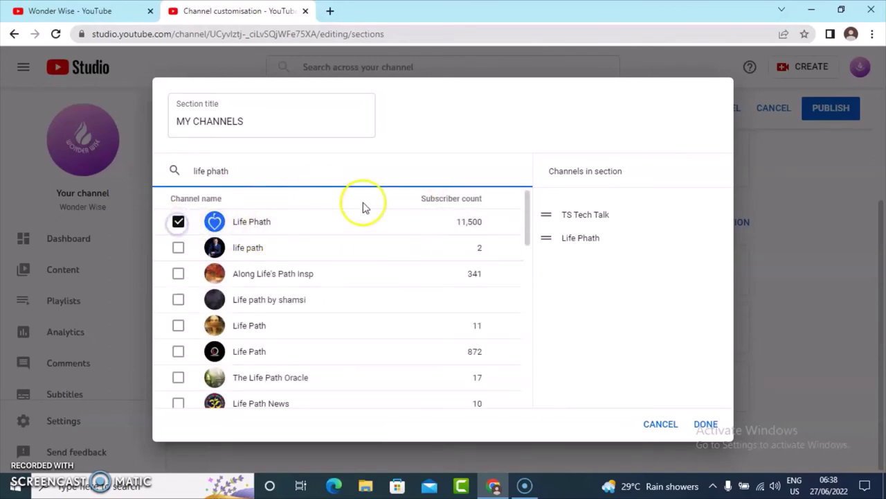
# Search for "ochoocho gift" and add the Ochoochogift channel to the section
pyautogui.click(258, 180)
pyautogui.write('o')
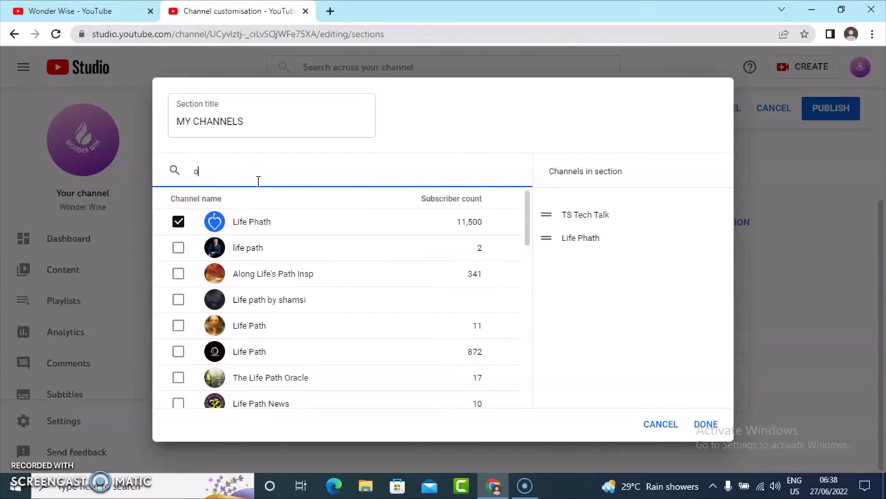
pyautogui.write('chooch')
pyautogui.write('o g')
pyautogui.write('i')
pyautogui.write('ft')
pyautogui.press('BackSpace')
pyautogui.write('t')
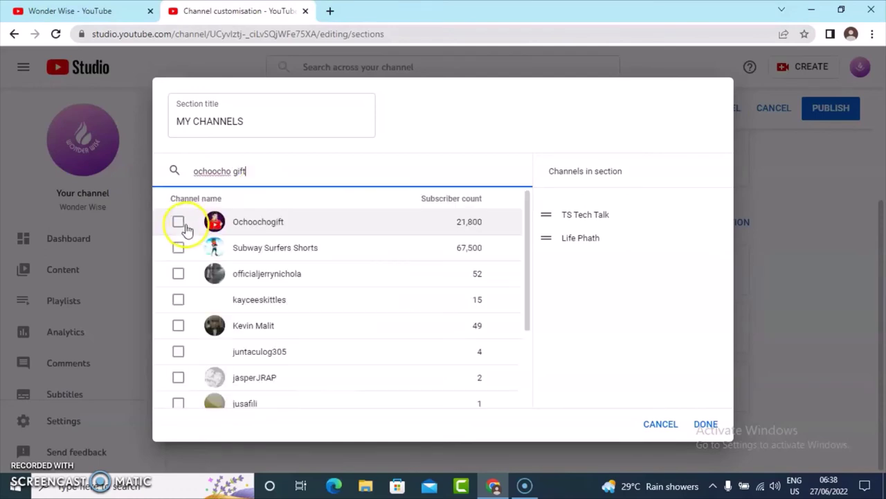
pyautogui.click(180, 223)
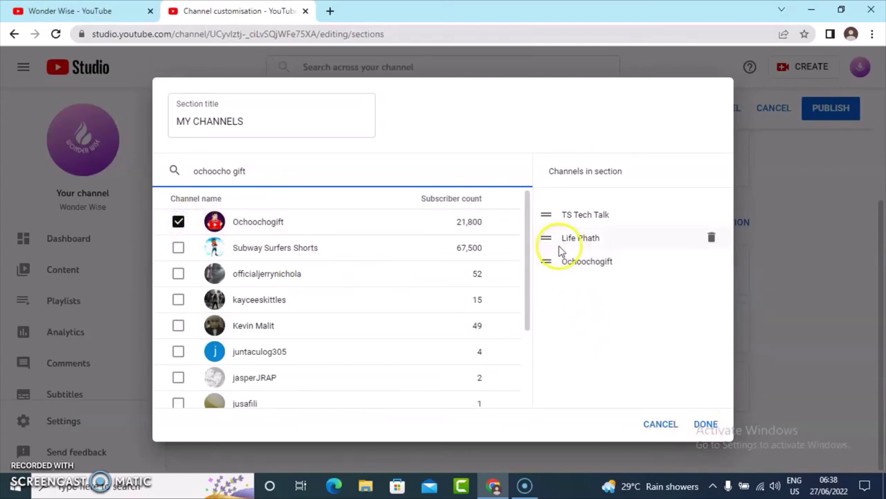
# Finish the MY CHANNELS section and try its reorder handle in the featured sections list
pyautogui.moveTo(545, 264)
pyautogui.mouseDown()
pyautogui.moveTo(540, 229)
pyautogui.moveTo(556, 262)
pyautogui.moveTo(545, 262)
pyautogui.mouseUp()
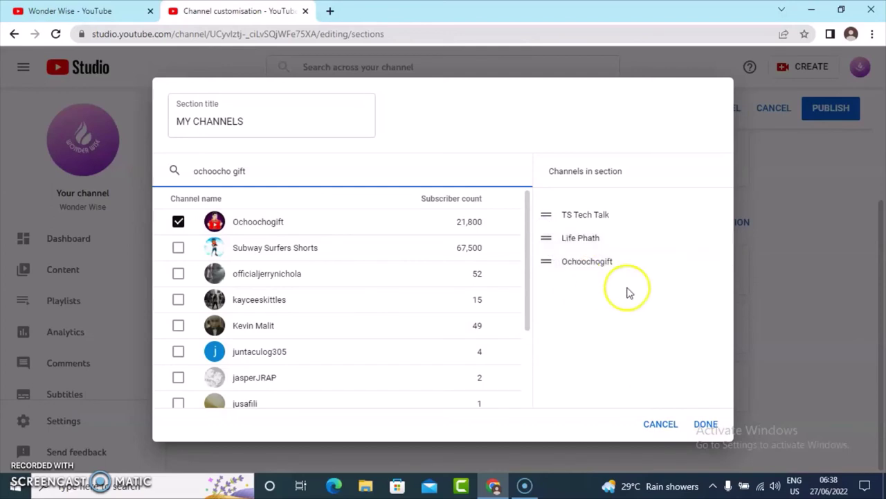
pyautogui.click(704, 423)
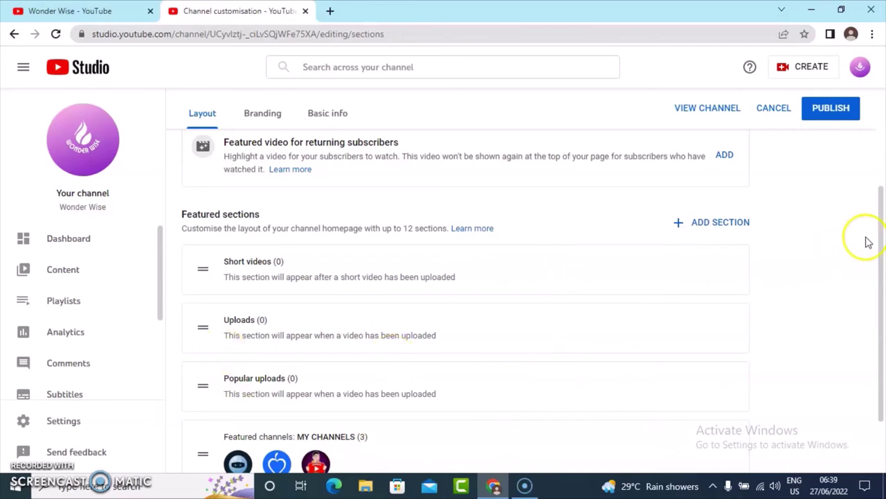
pyautogui.scroll(-2, 876, 263)
pyautogui.moveTo(203, 377)
pyautogui.mouseDown()
pyautogui.moveTo(205, 186)
pyautogui.moveTo(197, 189)
pyautogui.moveTo(203, 393)
pyautogui.moveTo(200, 383)
pyautogui.mouseUp()
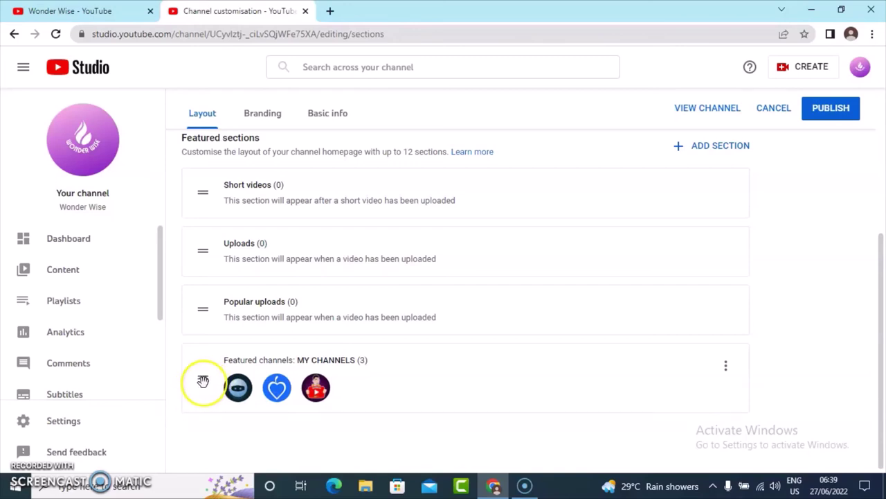
# Move the MY CHANNELS featured channels section above Short videos, Uploads and Popular uploads, and check its available section options
pyautogui.moveTo(204, 383); pyautogui.dragTo(180, 174)
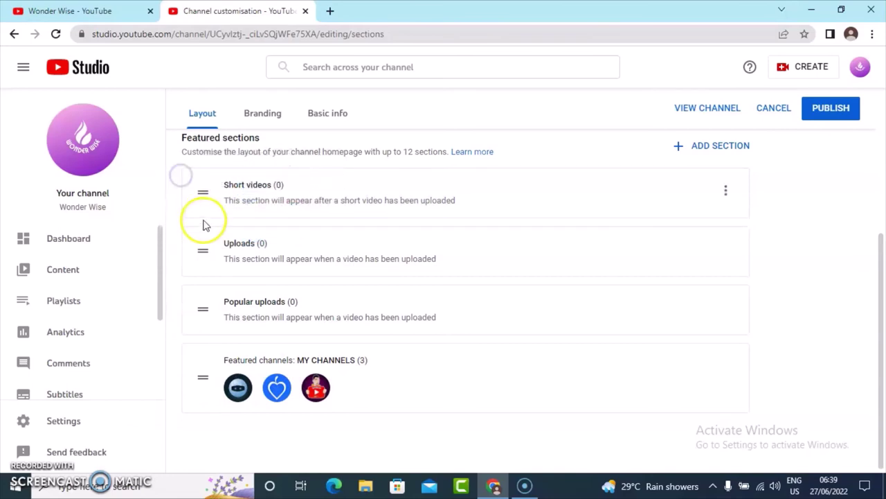
pyautogui.moveTo(204, 376); pyautogui.dragTo(198, 228)
pyautogui.moveTo(199, 192); pyautogui.dragTo(198, 297)
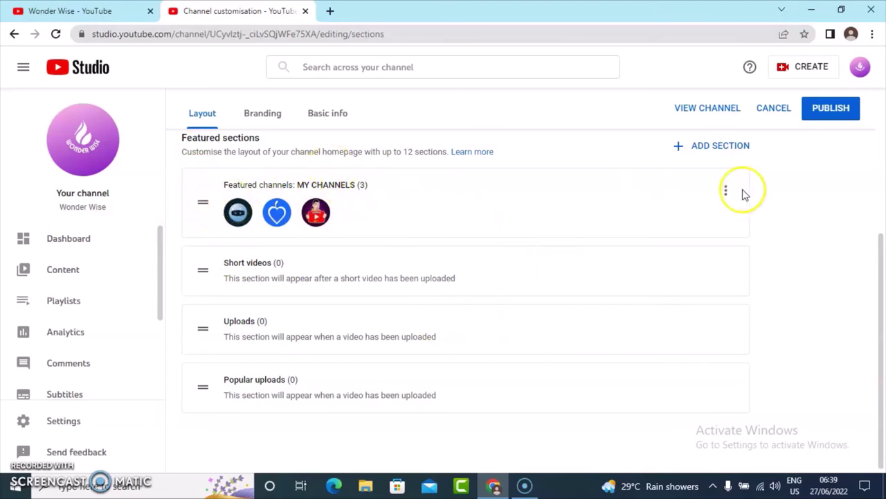
pyautogui.click(728, 192)
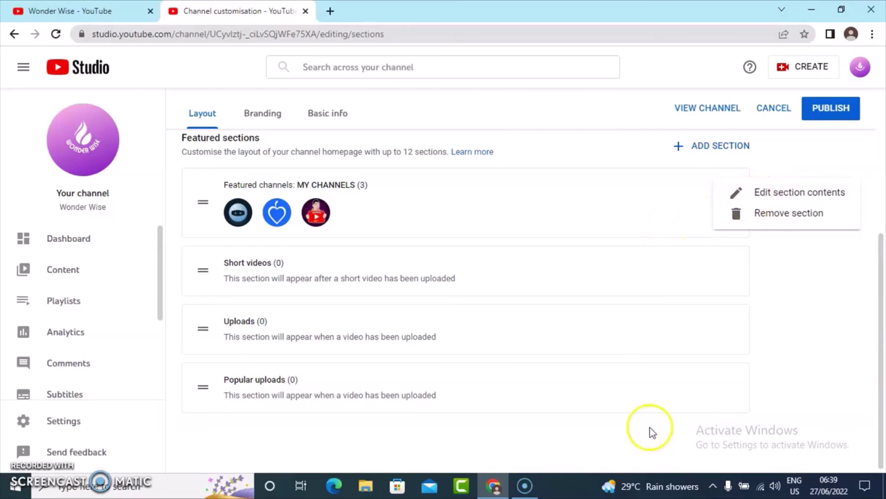
pyautogui.click(811, 356)
# Move the Uploads section above Short videos and publish the channel layout changes
pyautogui.moveTo(203, 334); pyautogui.dragTo(200, 262)
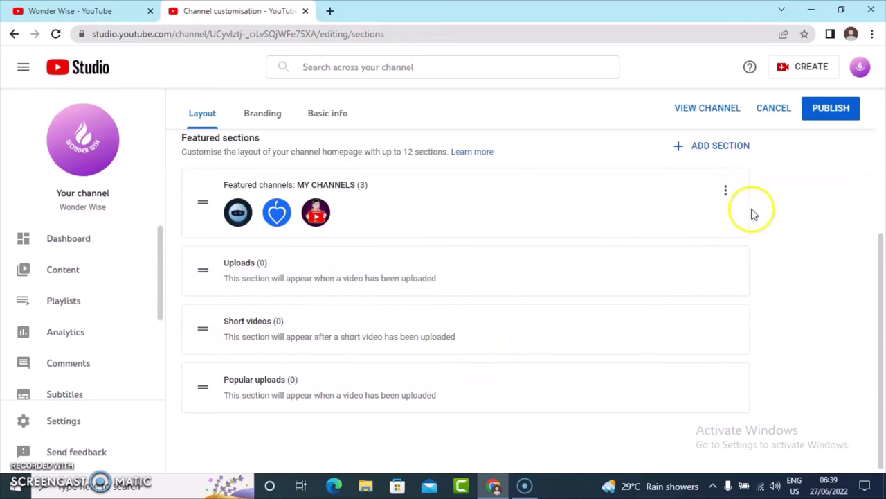
pyautogui.click(825, 111)
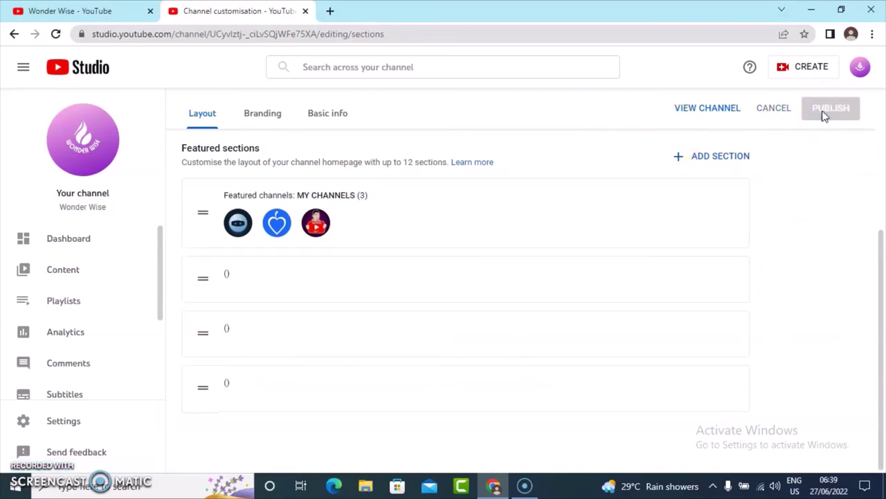
# Review the channel's branding and basic info settings, from the description through the channel URL and links to the contact email field
pyautogui.click(268, 119)
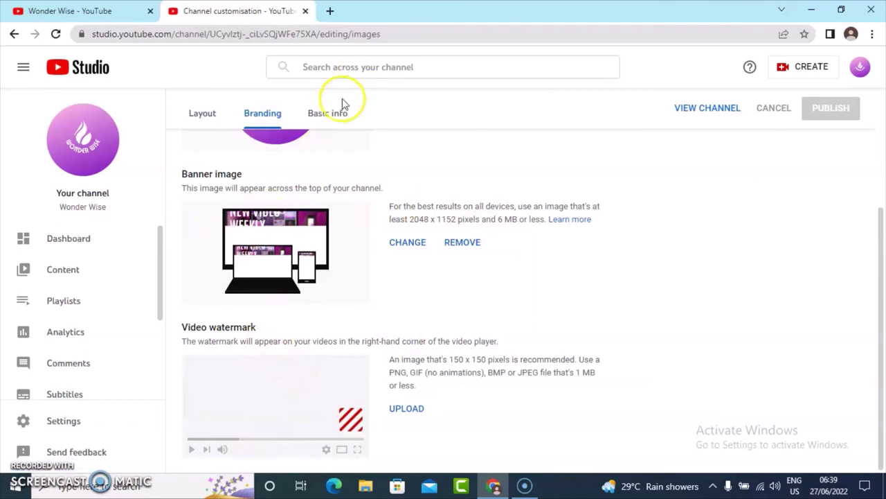
pyautogui.click(327, 115)
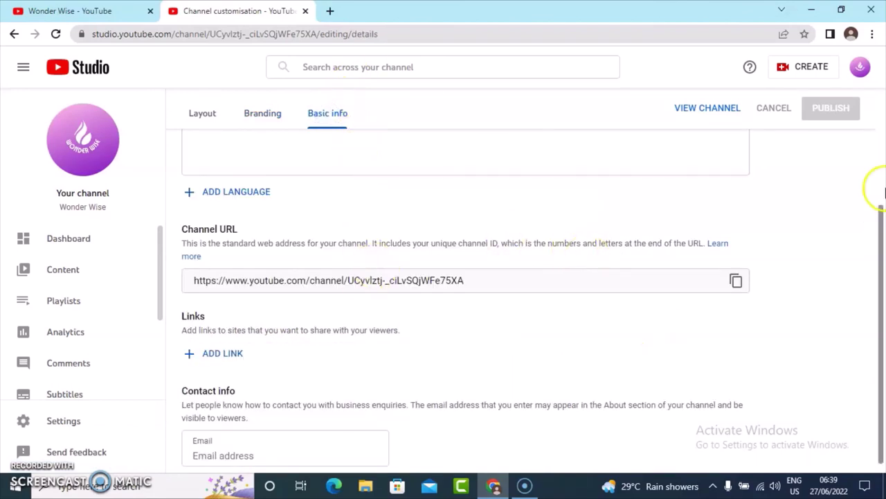
pyautogui.scroll(3, 874, 188)
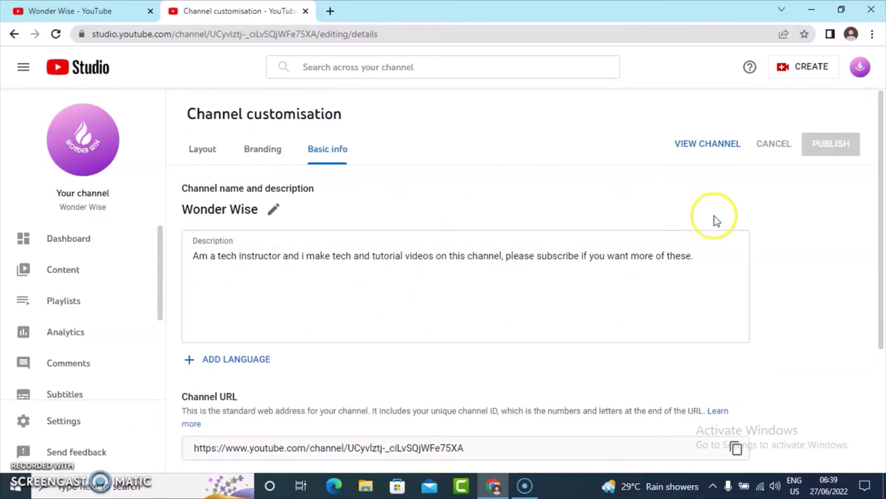
pyautogui.moveTo(877, 208); pyautogui.dragTo(884, 344)
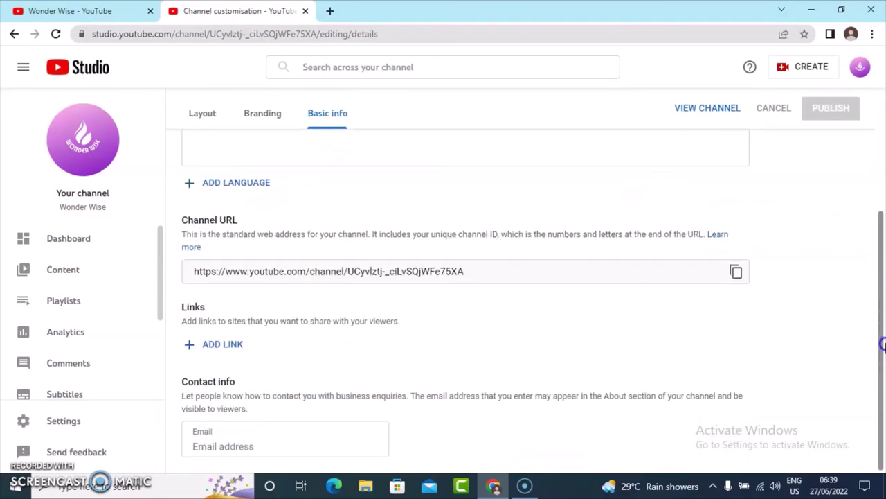
pyautogui.click(308, 439)
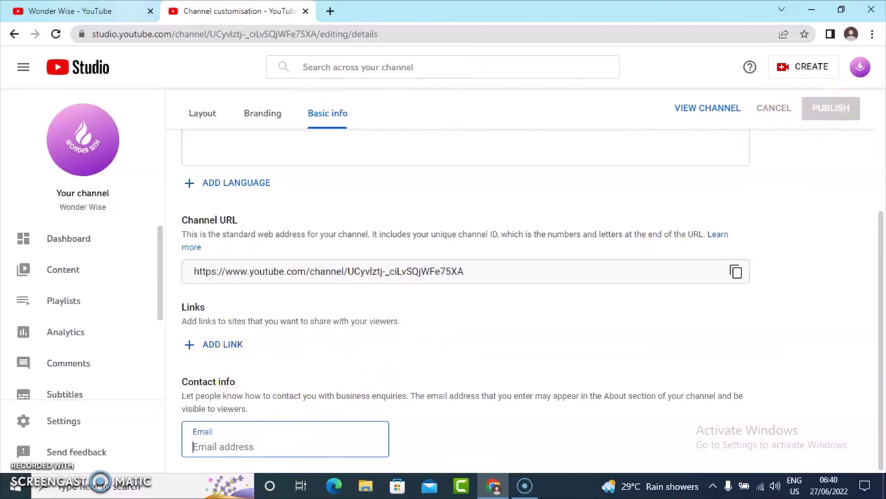
# Switch to the Wonder Wise channel page on YouTube and open its Home section to check the published layout
pyautogui.click(70, 11)
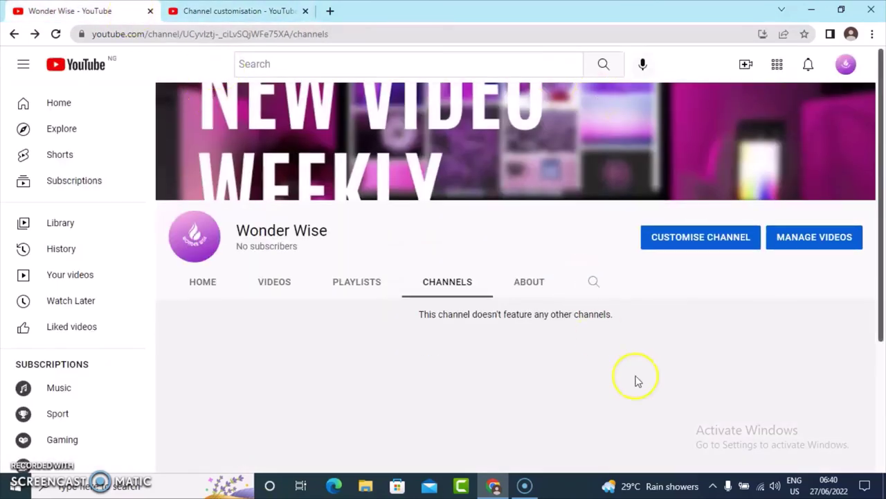
pyautogui.click(206, 287)
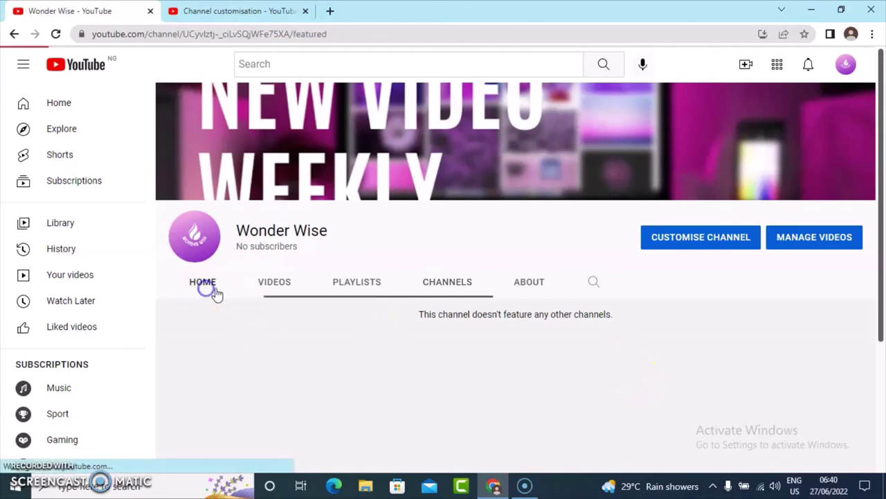